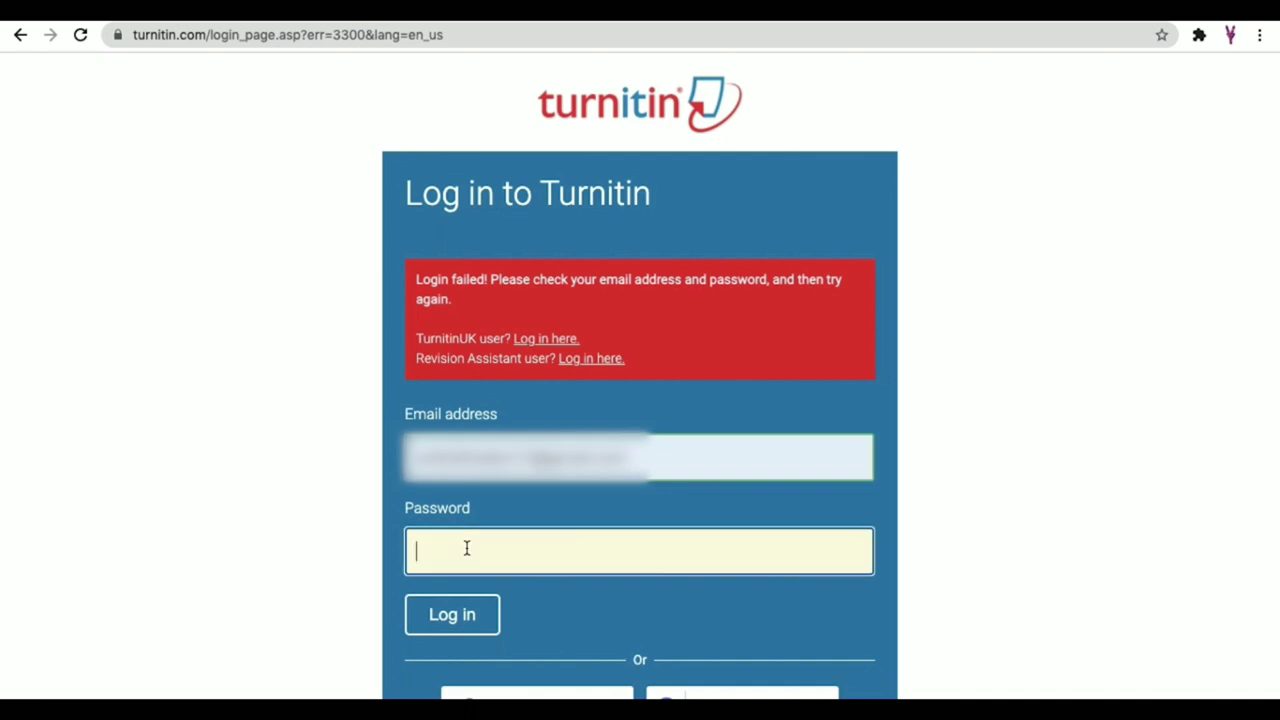
Step: Enter the account password to log in and open the CS-21 class
type("*************")
left_click(437, 617)
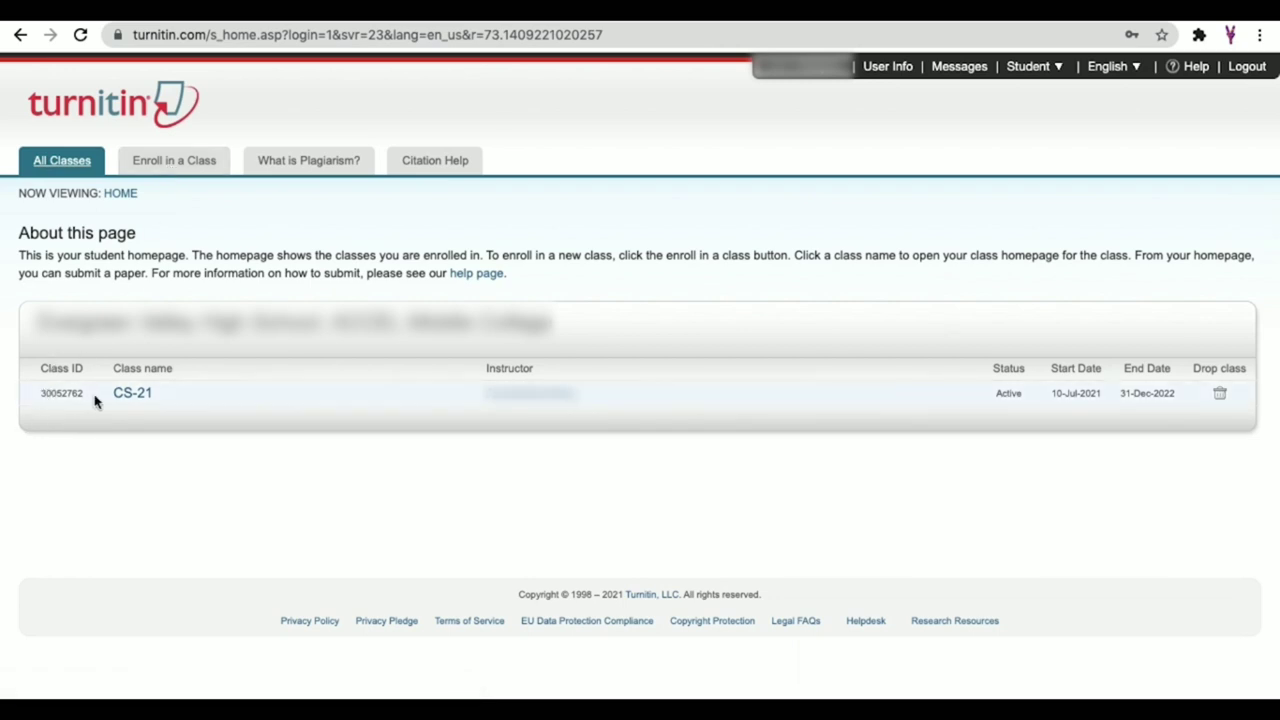
left_click(135, 397)
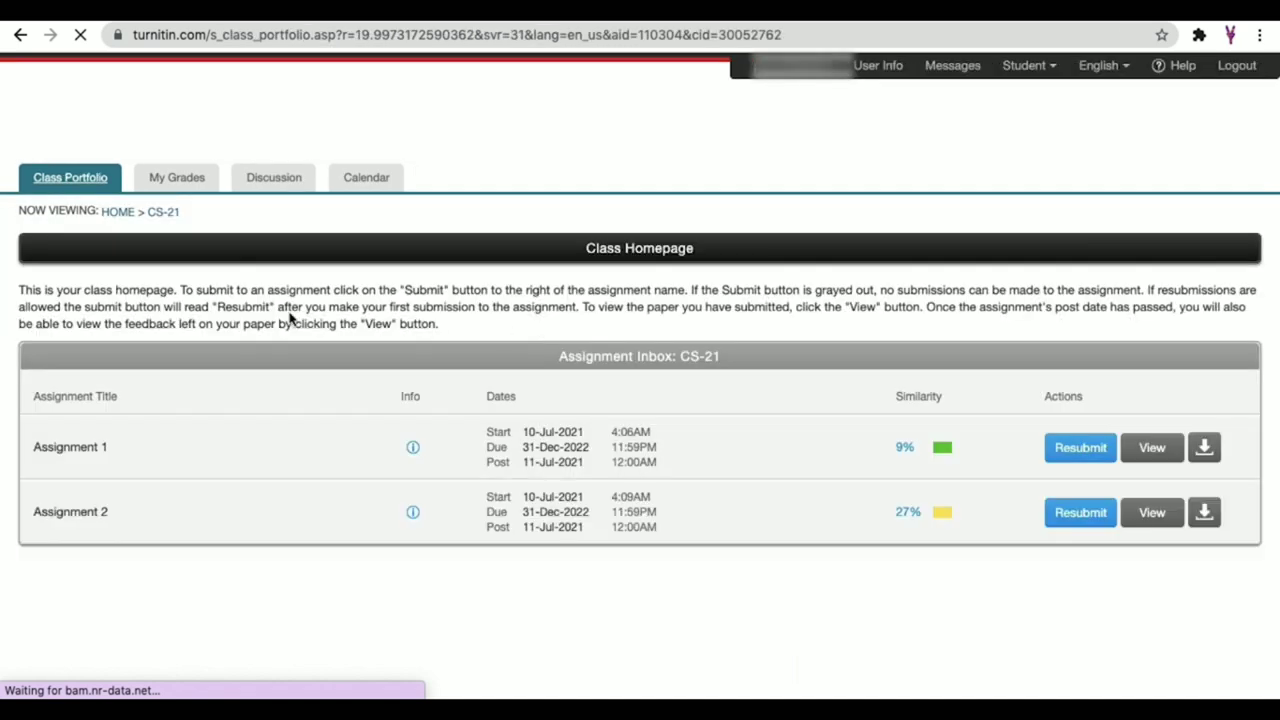
Step: Examine the CS-21 assignment inbox, including Assignment 1's due date and similarity score descriptions
scroll(271, 457, "down", 3)
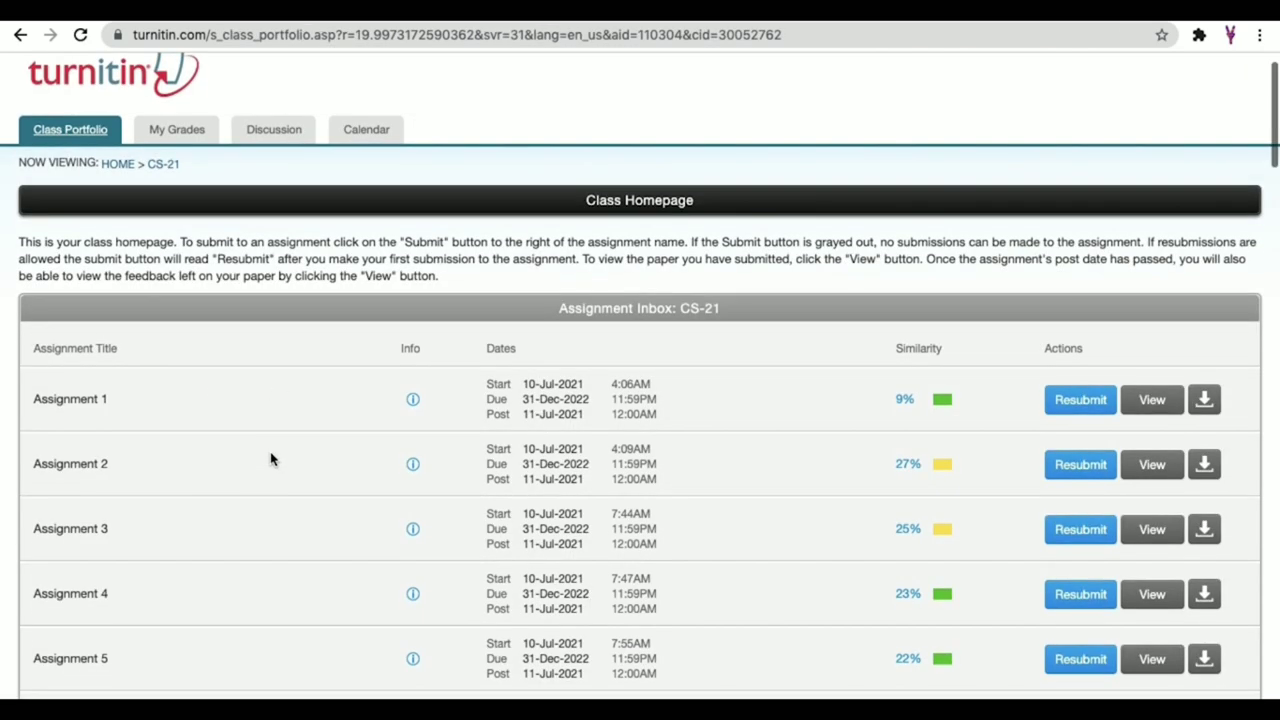
scroll(271, 458, "down", 5)
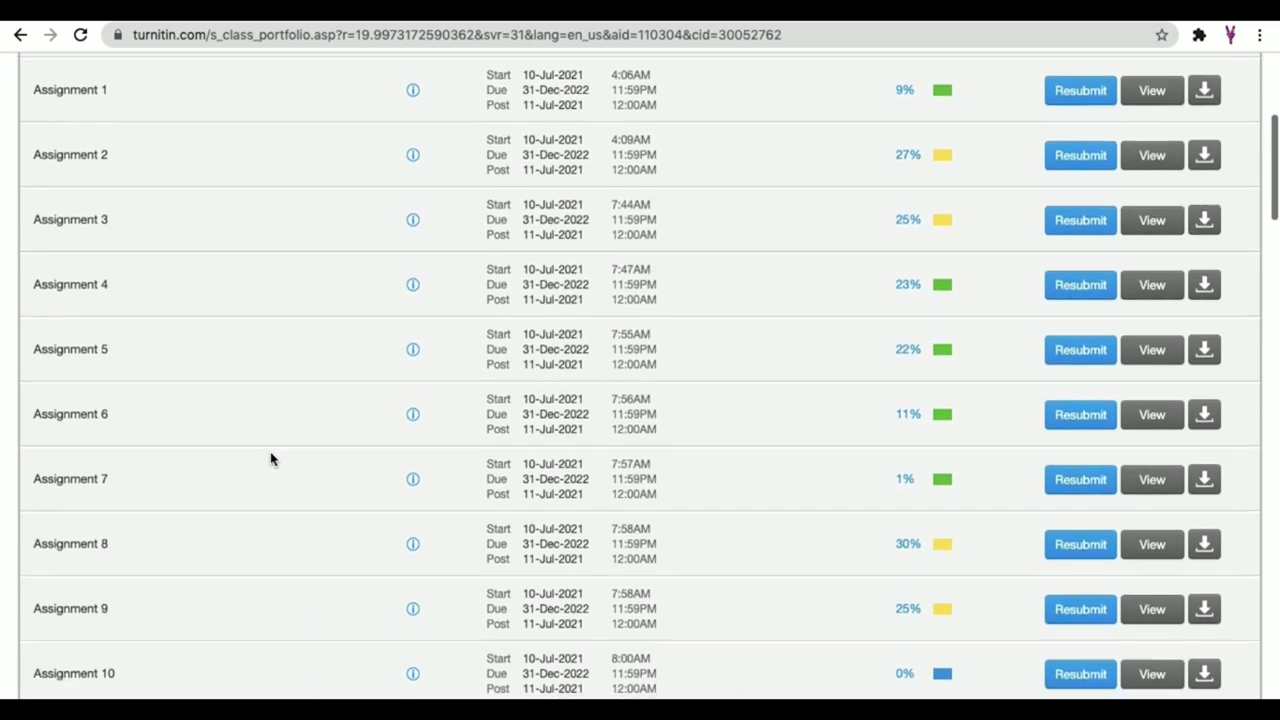
scroll(271, 458, "down", 4)
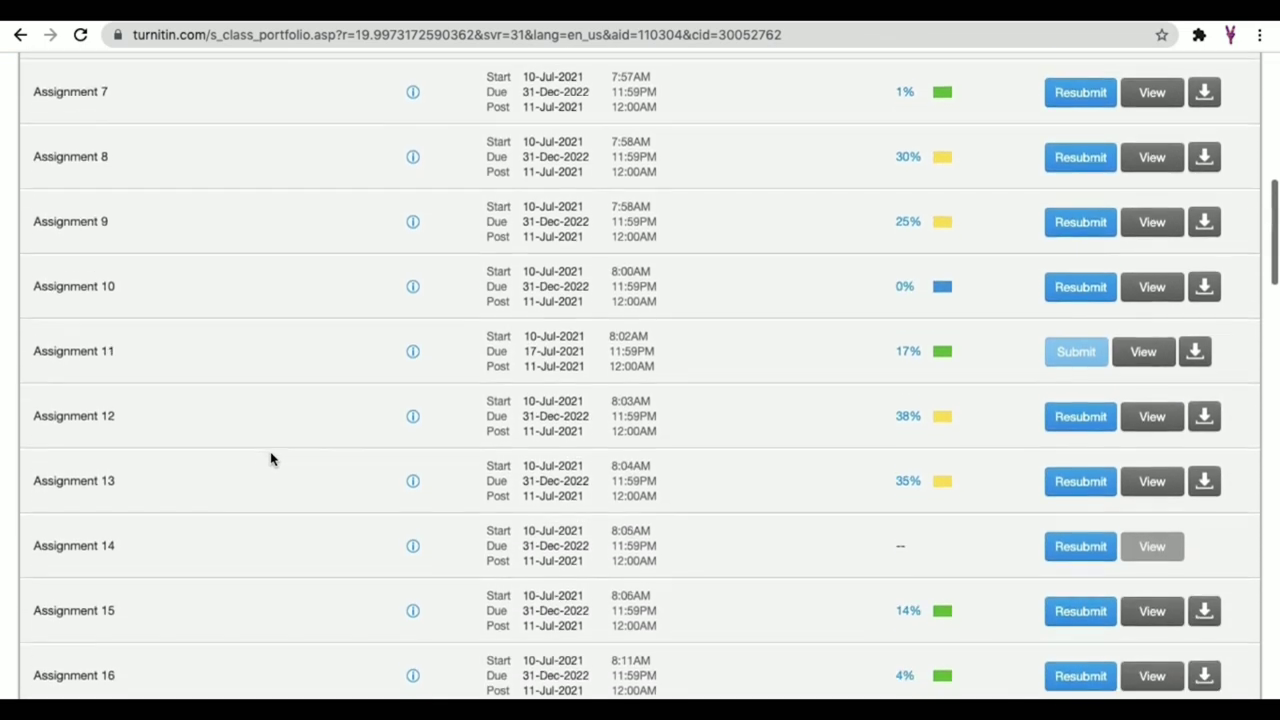
scroll(271, 458, "up", 5)
scroll(271, 458, "up", 4)
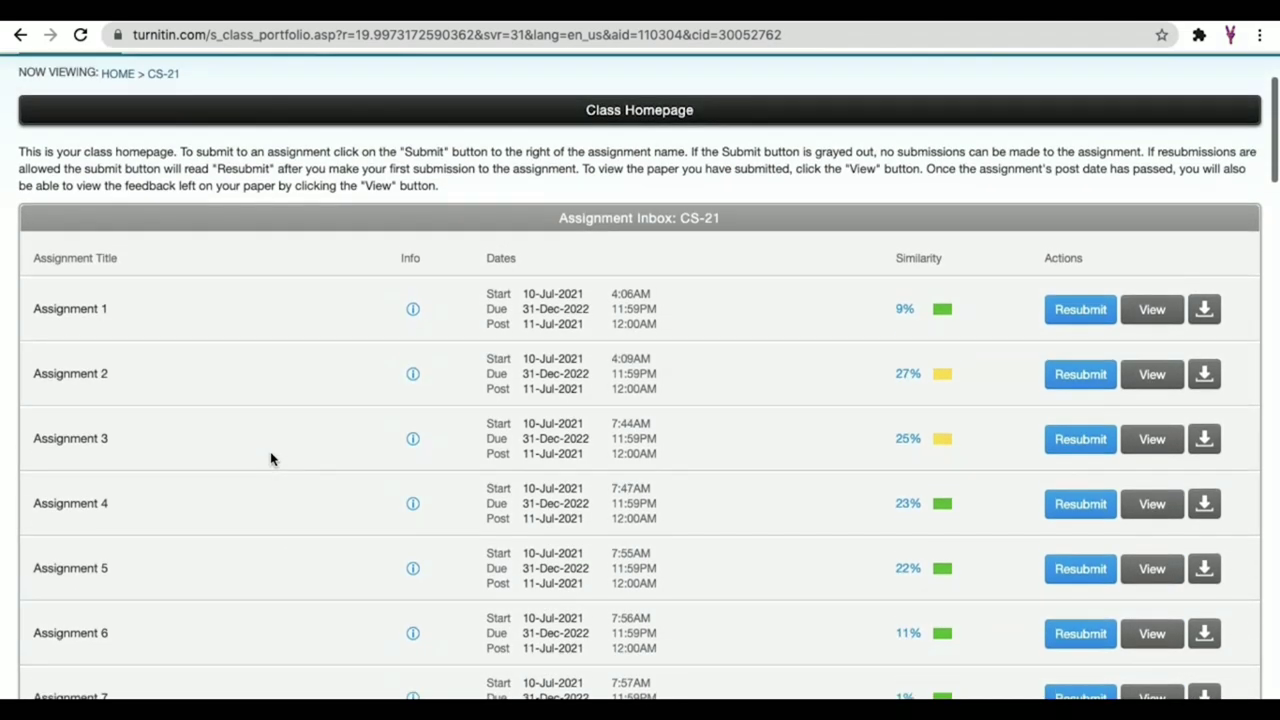
scroll(271, 458, "down", 5)
scroll(271, 458, "up", 5)
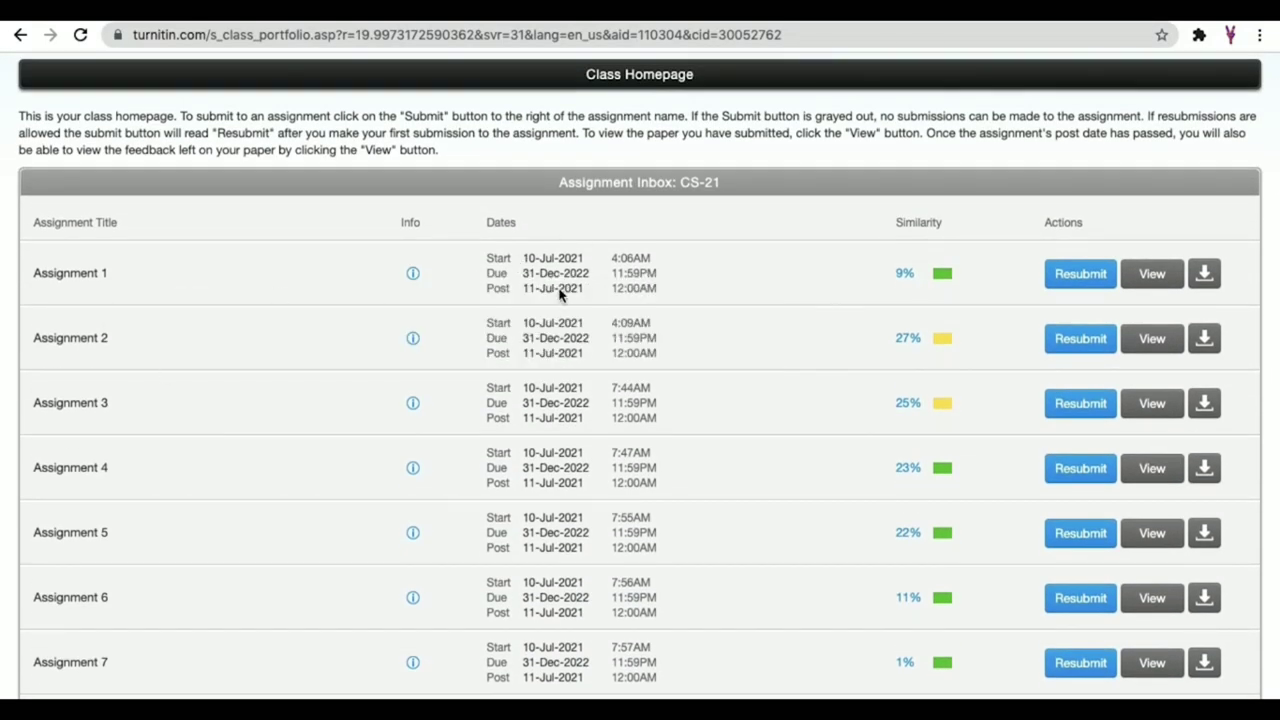
mouse_move(530, 286)
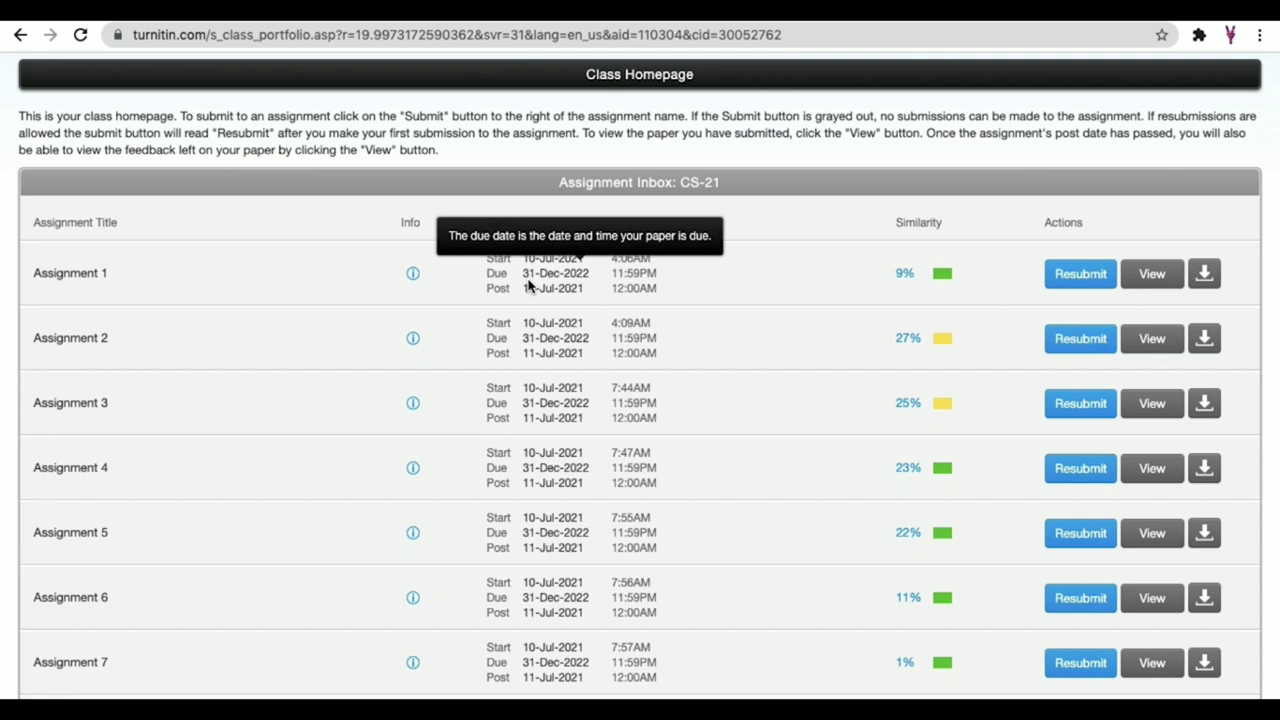
mouse_move(903, 284)
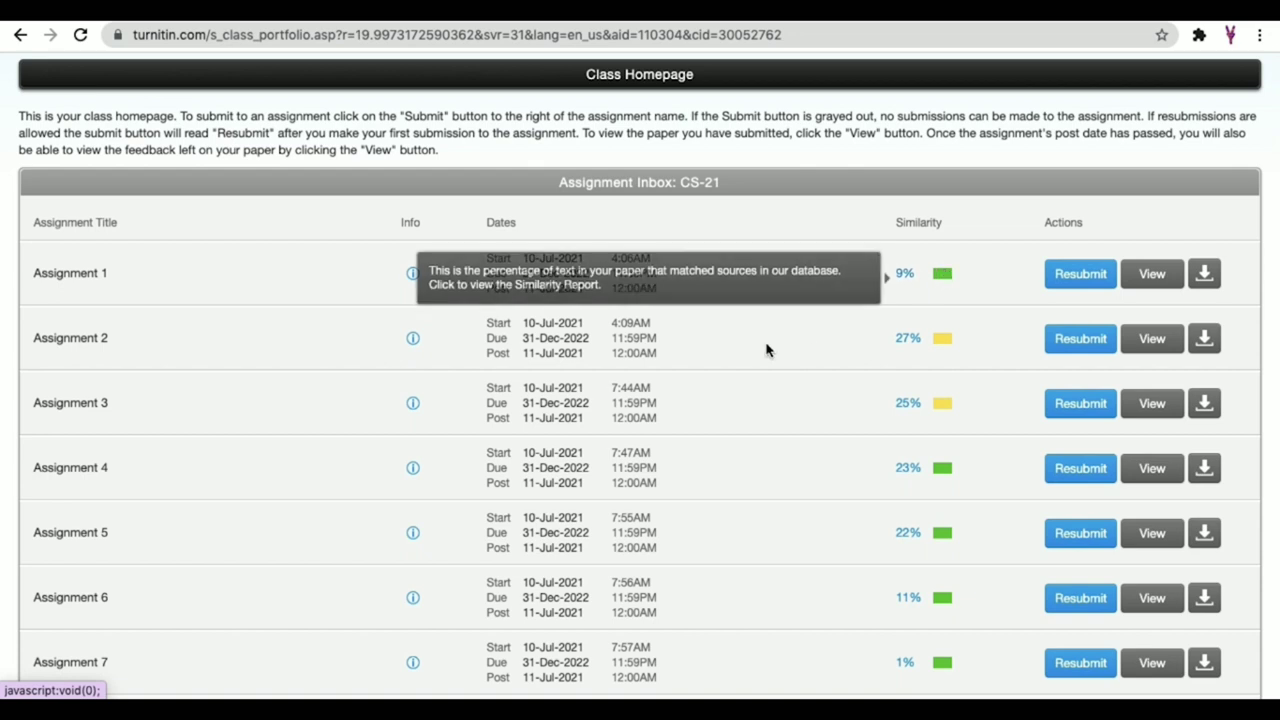
Step: Start a resubmission for Assignment 34 and accept replacing the earlier paper
scroll(785, 380, "down", 3)
scroll(785, 380, "down", 9)
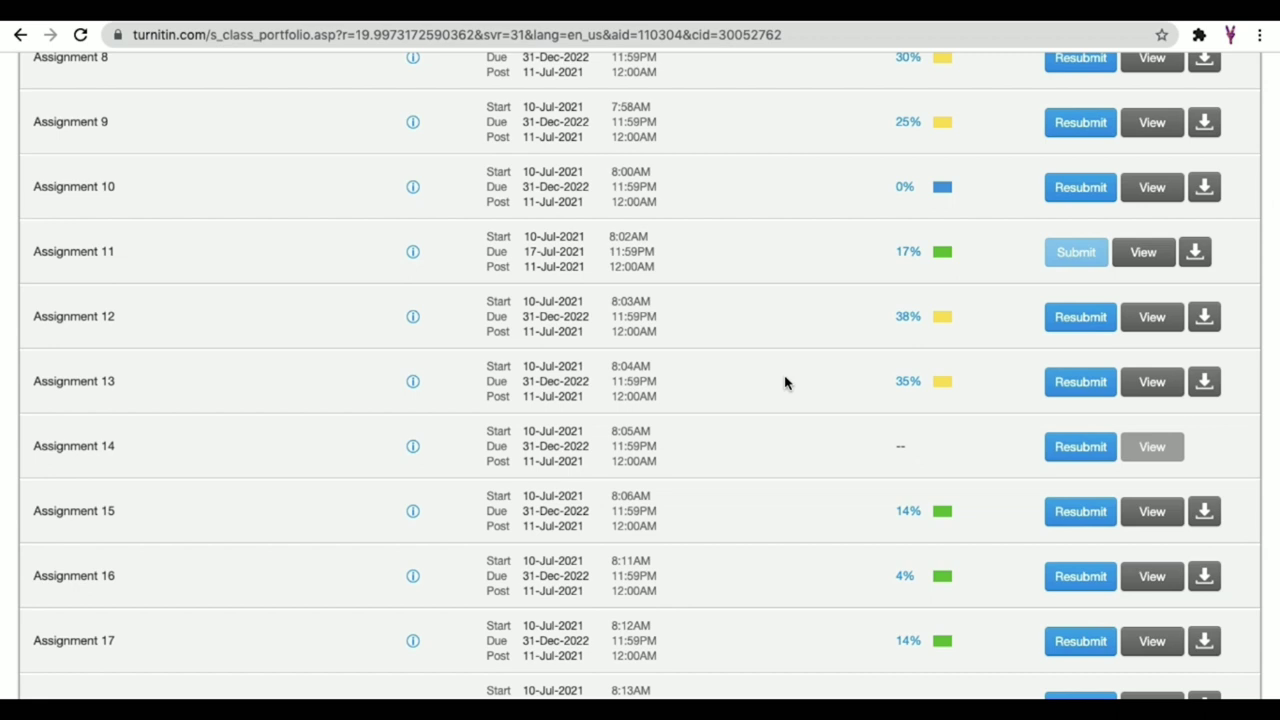
scroll(785, 382, "down", 4)
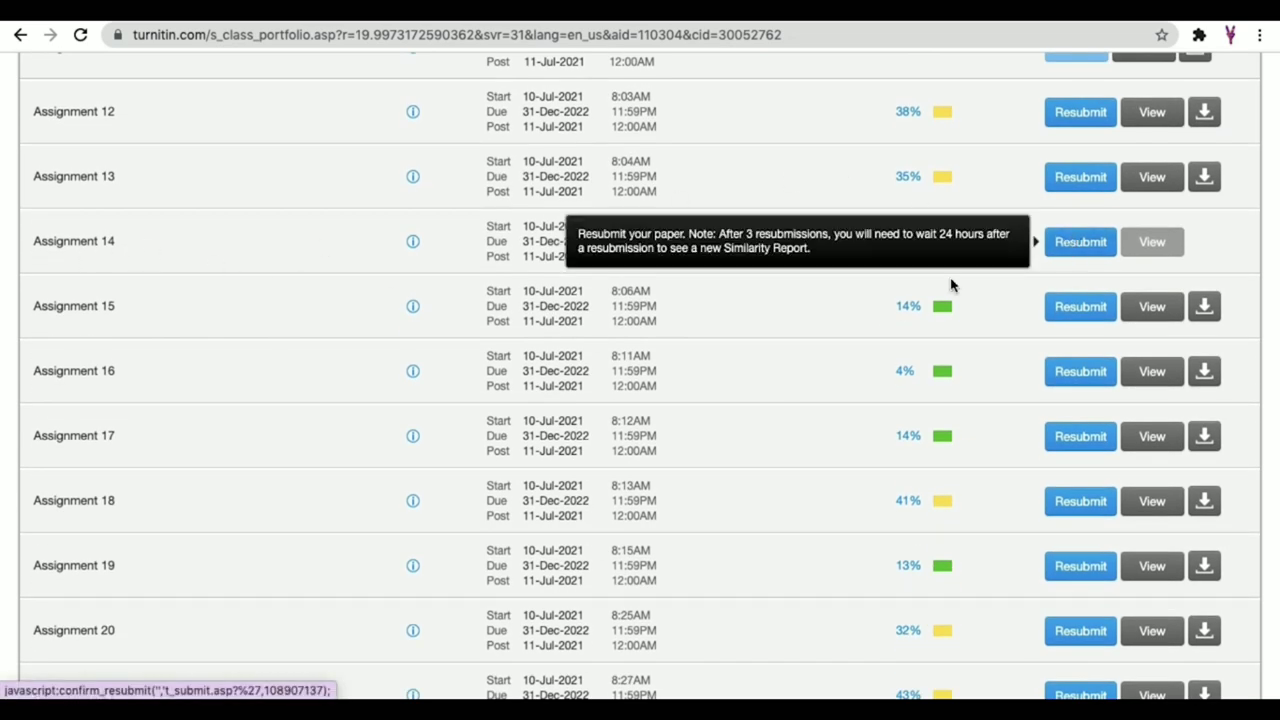
scroll(686, 437, "down", 13)
scroll(686, 437, "down", 6)
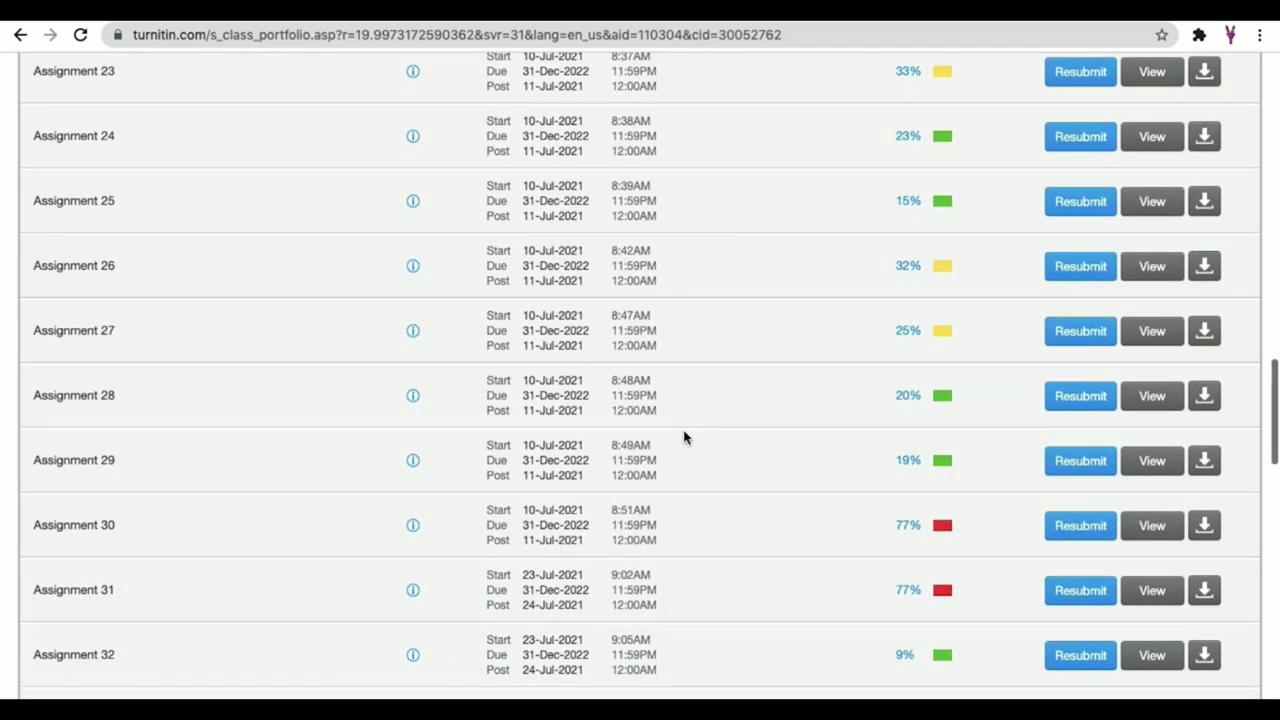
left_click(1068, 592)
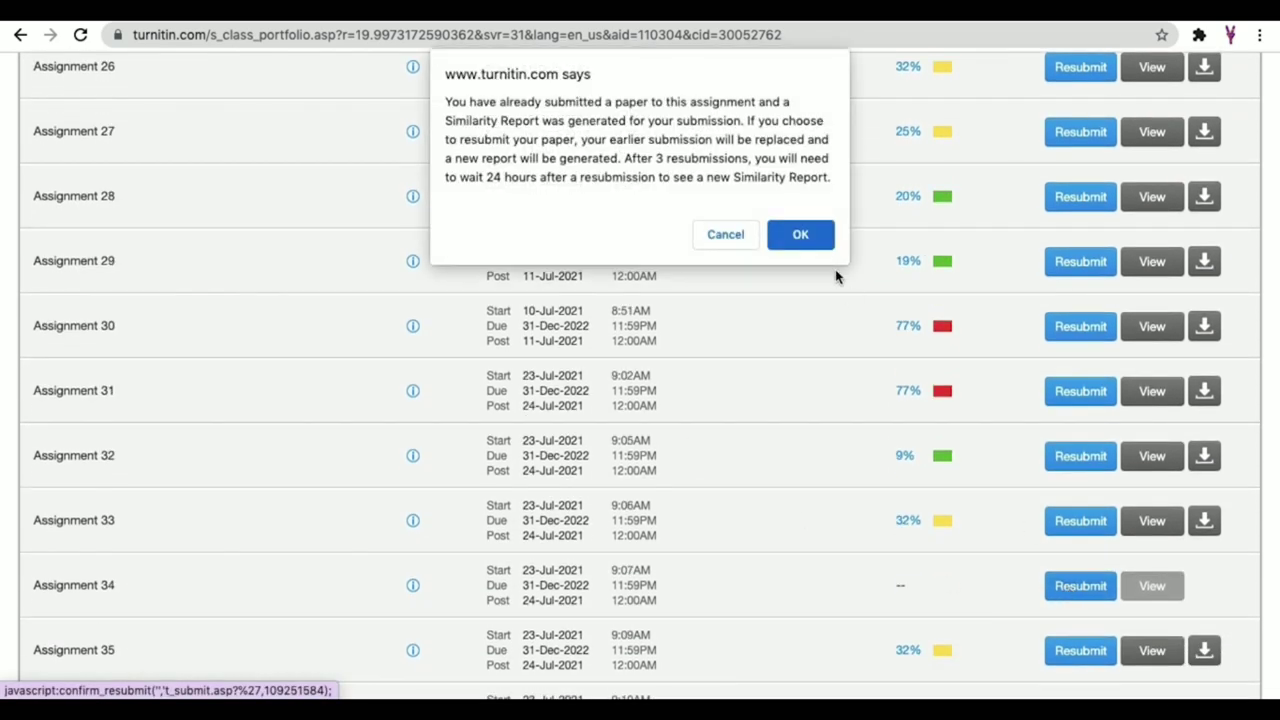
left_click(810, 244)
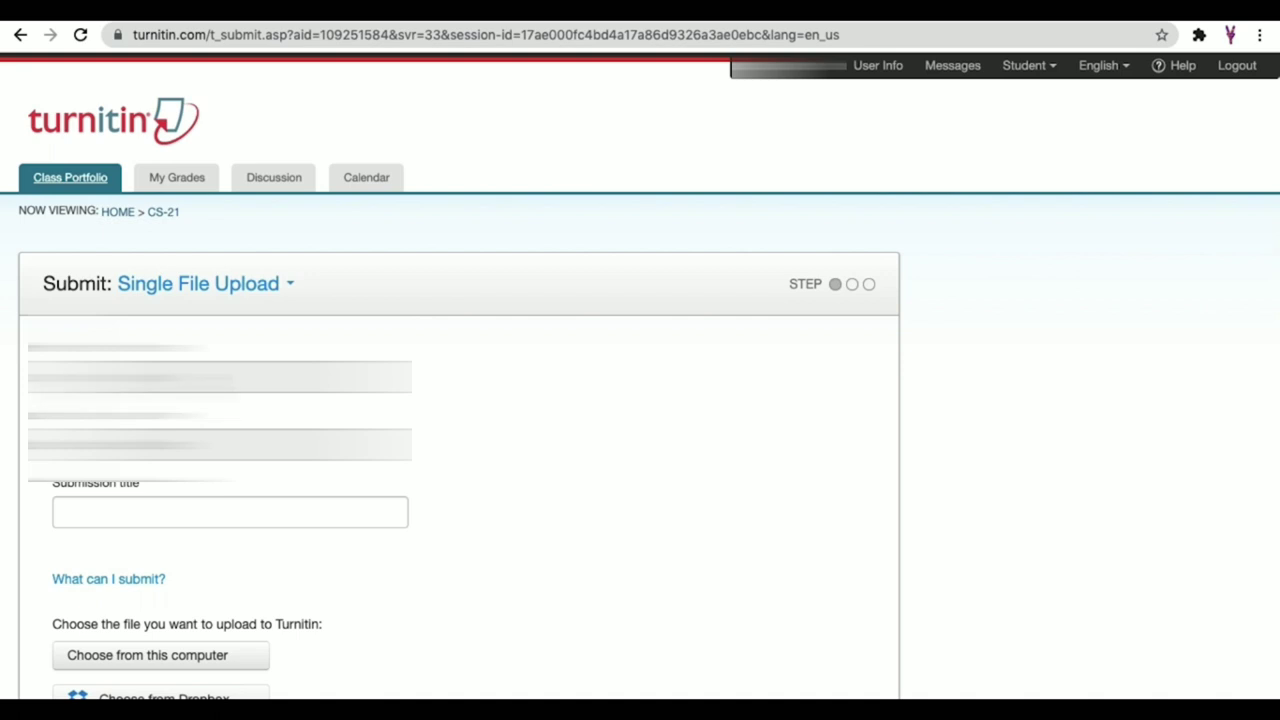
Step: Title the submission axz and choose Entrepreneur skills_19092021 (1).docx from the computer's Downloads folder as the file
scroll(640, 376, "down", 2)
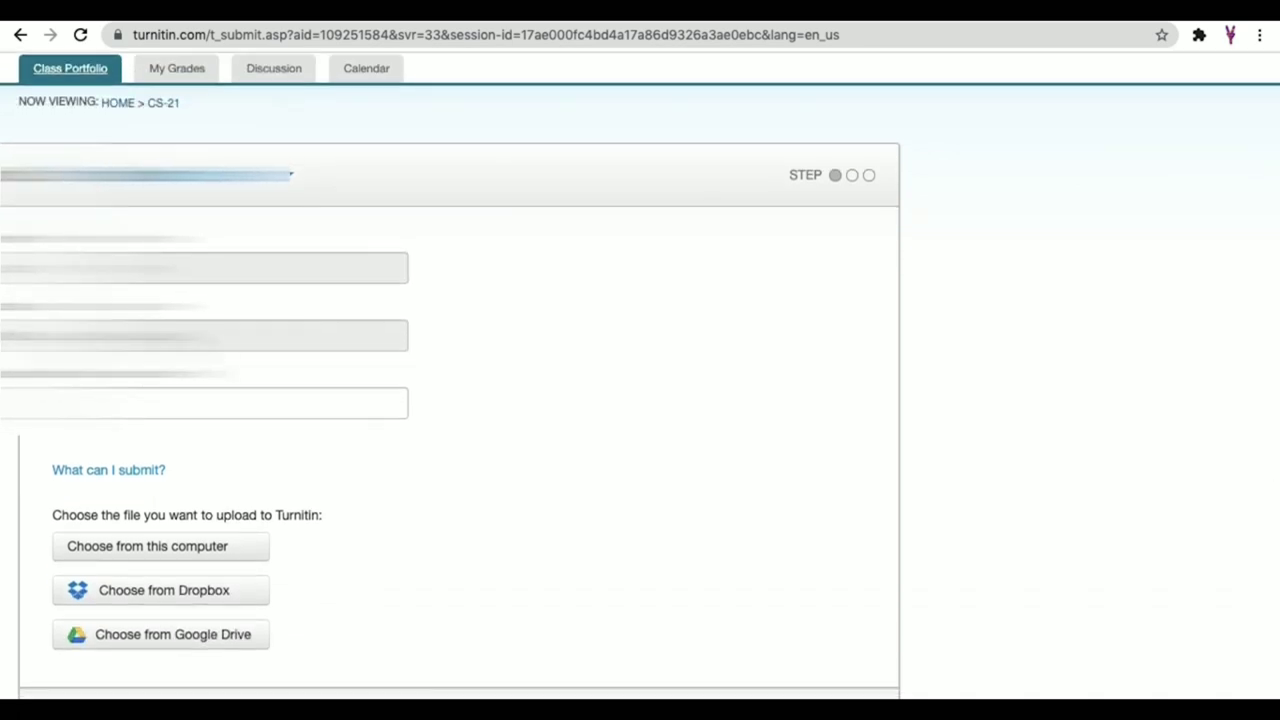
left_click(204, 402)
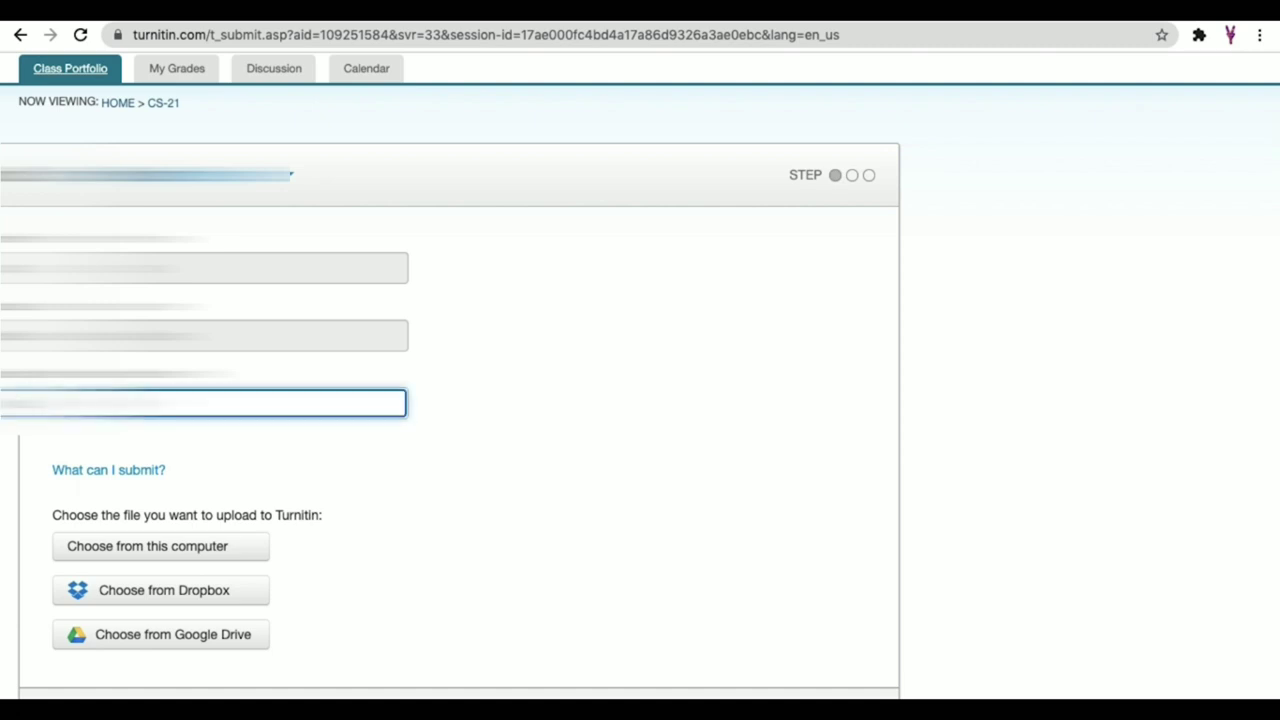
scroll(354, 494, "down", 2)
left_click(212, 444)
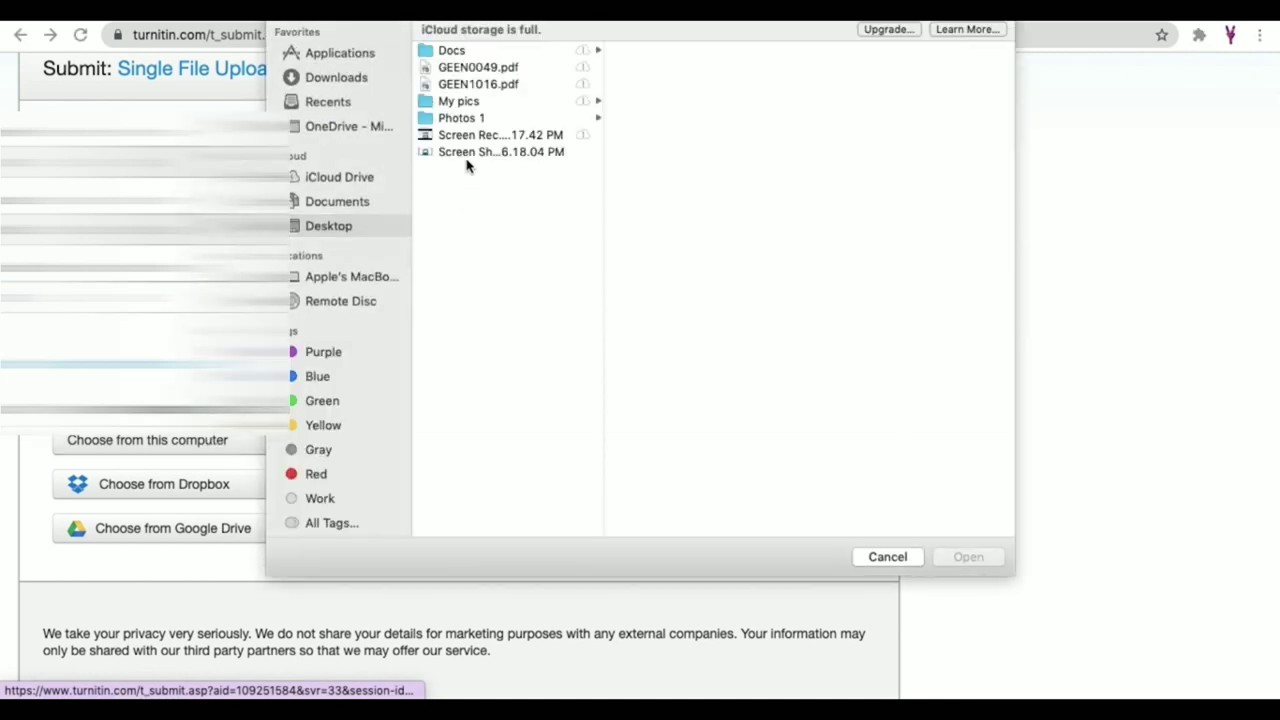
left_click(340, 84)
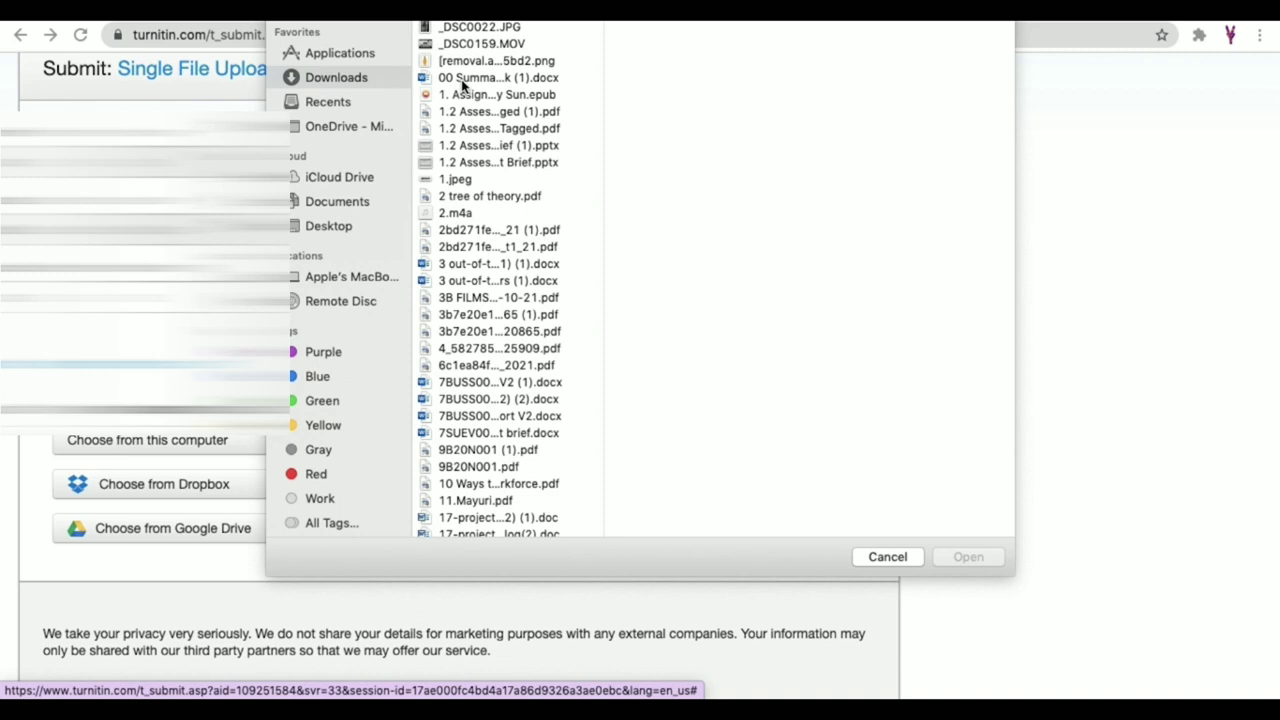
scroll(492, 355, "down", 10)
scroll(490, 352, "down", 15)
scroll(490, 352, "down", 15)
scroll(490, 353, "down", 10)
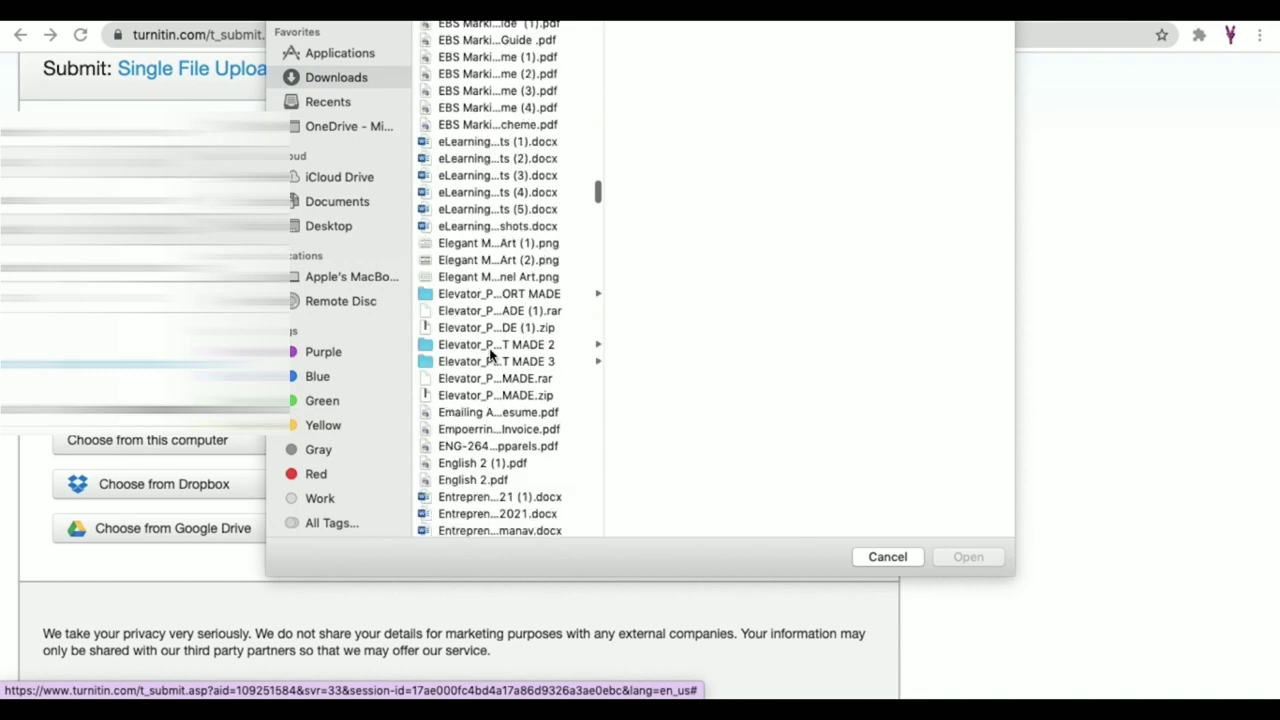
left_click(481, 499)
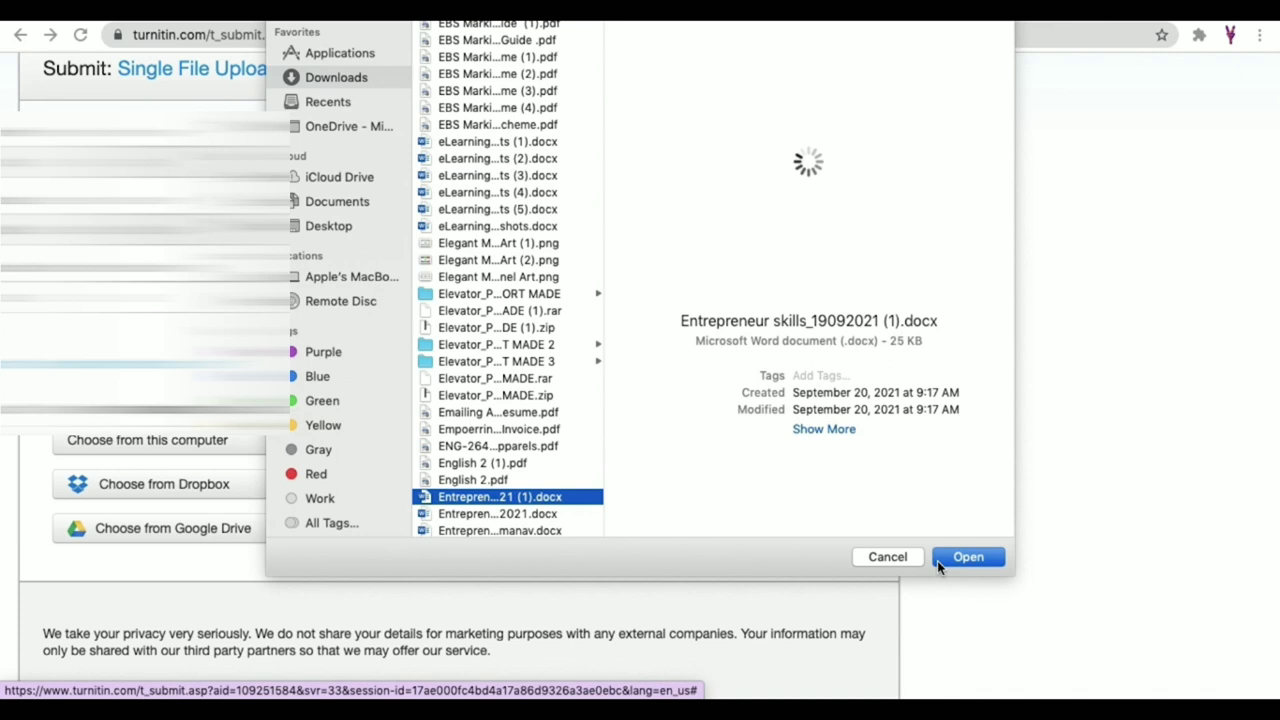
left_click(960, 560)
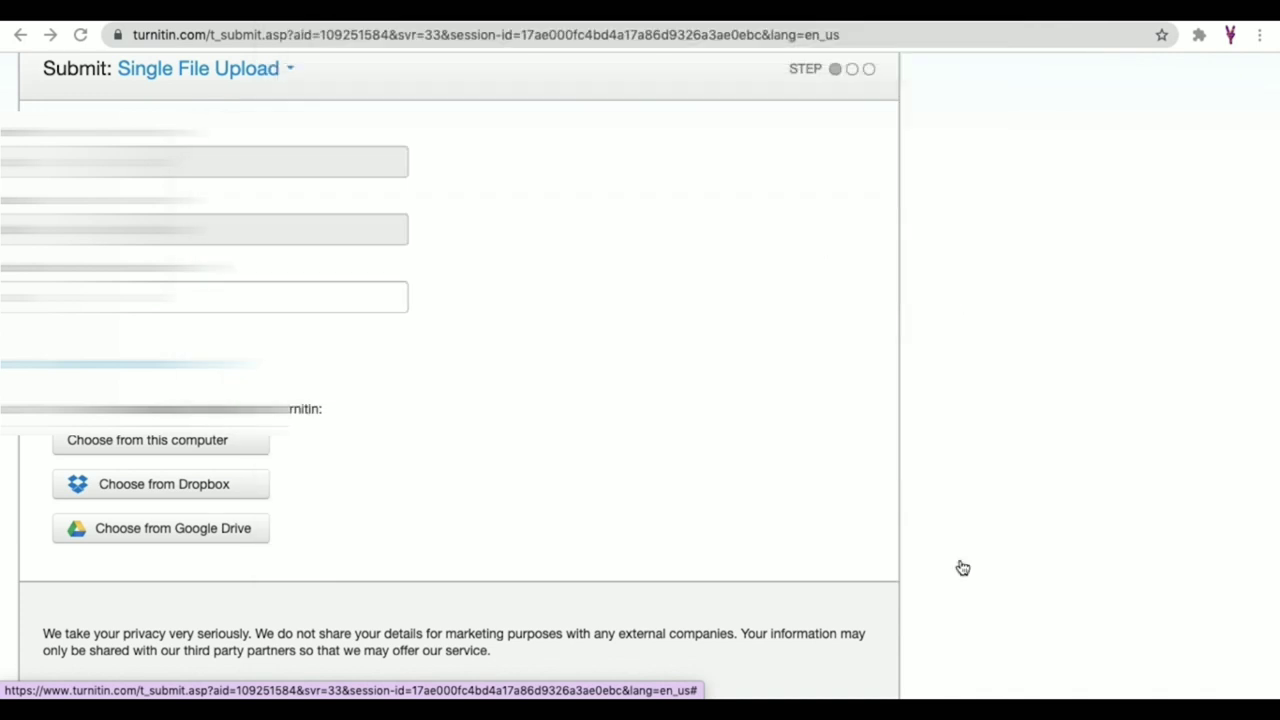
Step: Upload the chosen document, check its page preview, and confirm the submission to Assignment 34
scroll(451, 486, "down", 1)
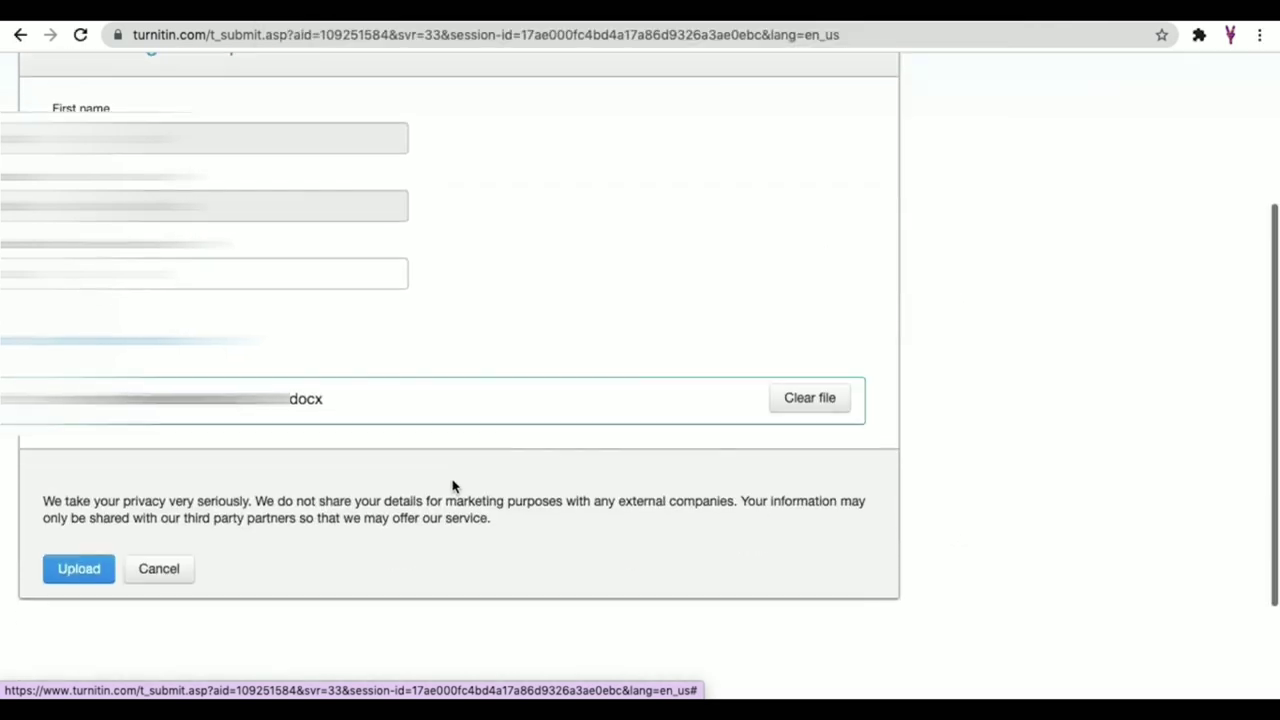
left_click(82, 563)
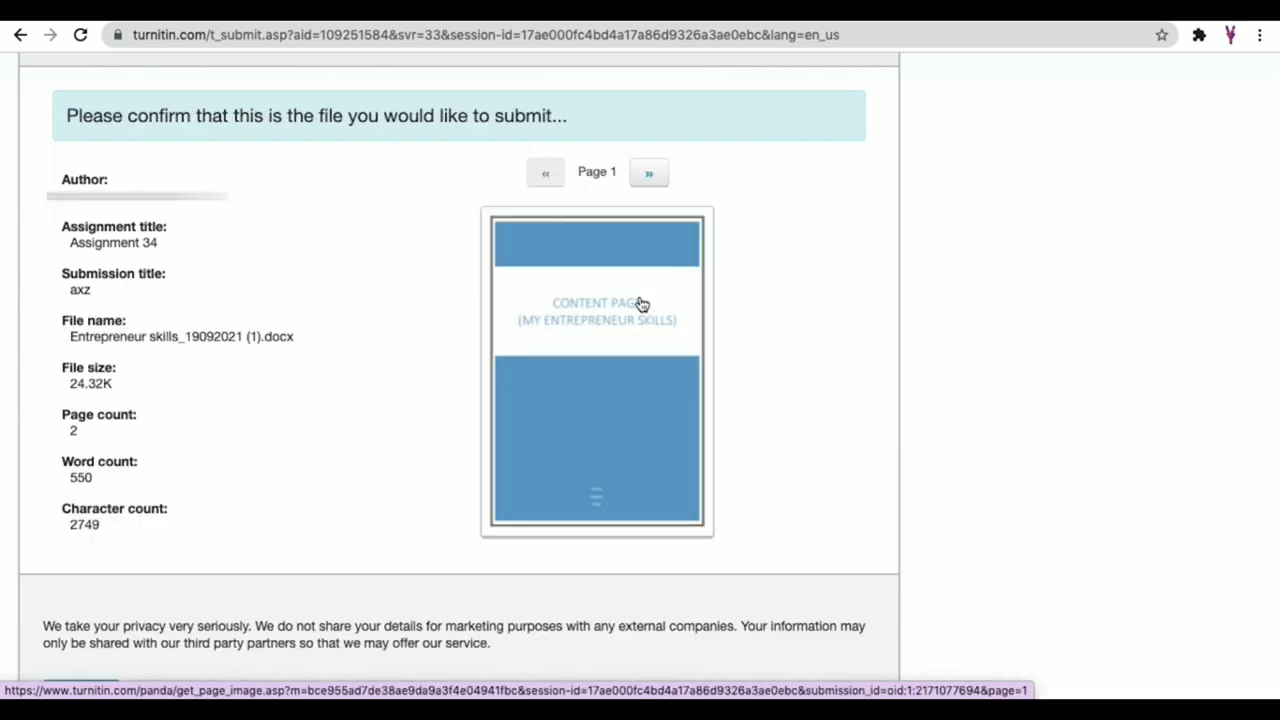
left_click(649, 177)
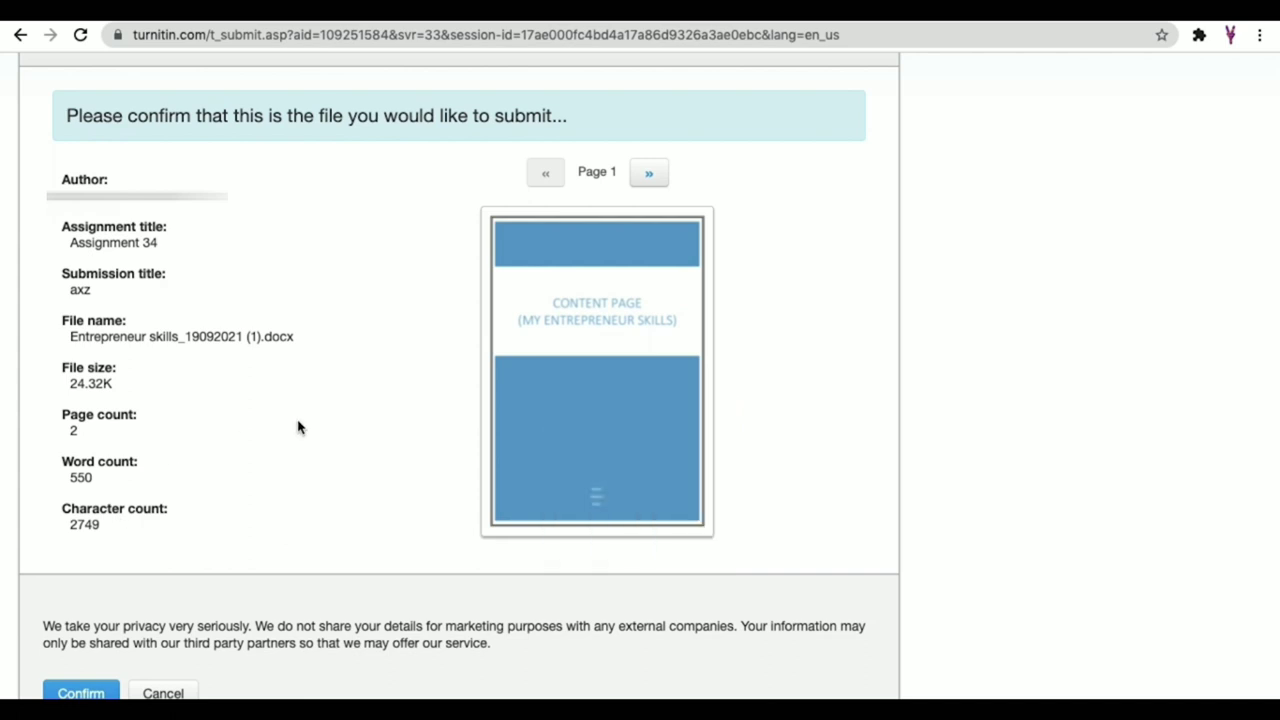
scroll(300, 425, "down", 2)
left_click(80, 621)
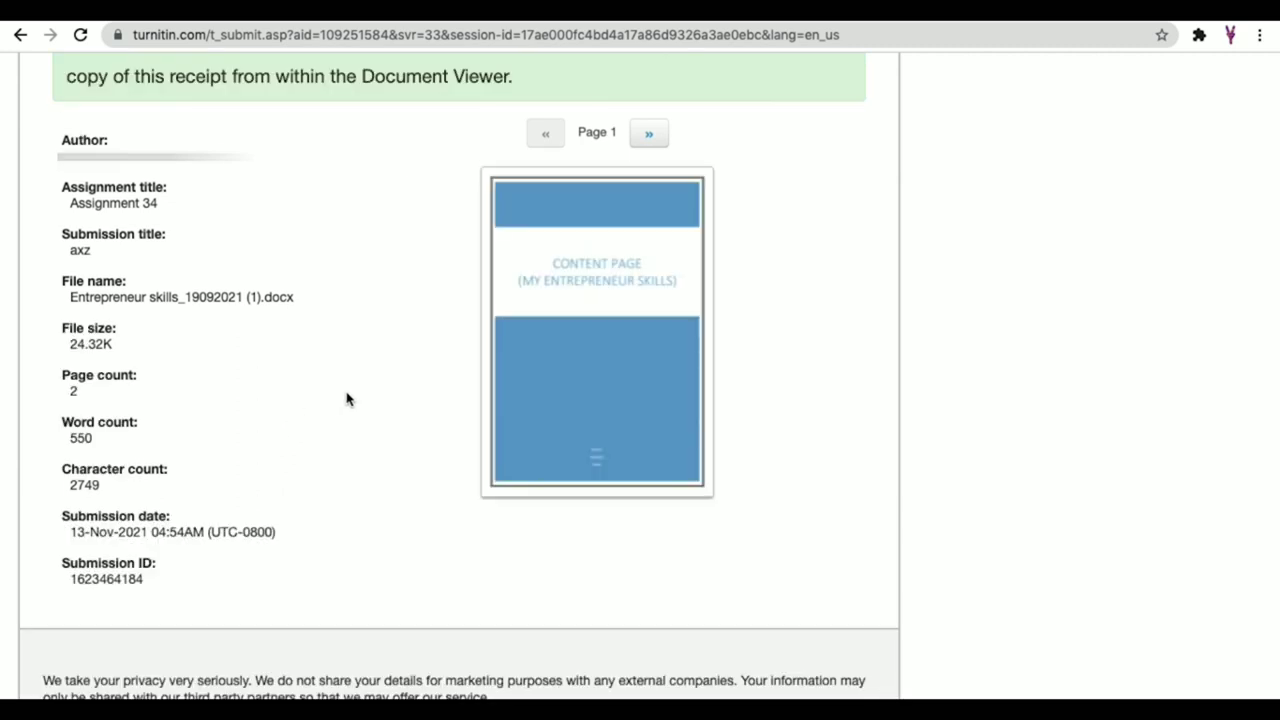
Step: Review the submission details on the digital receipt
scroll(347, 399, "up", 2)
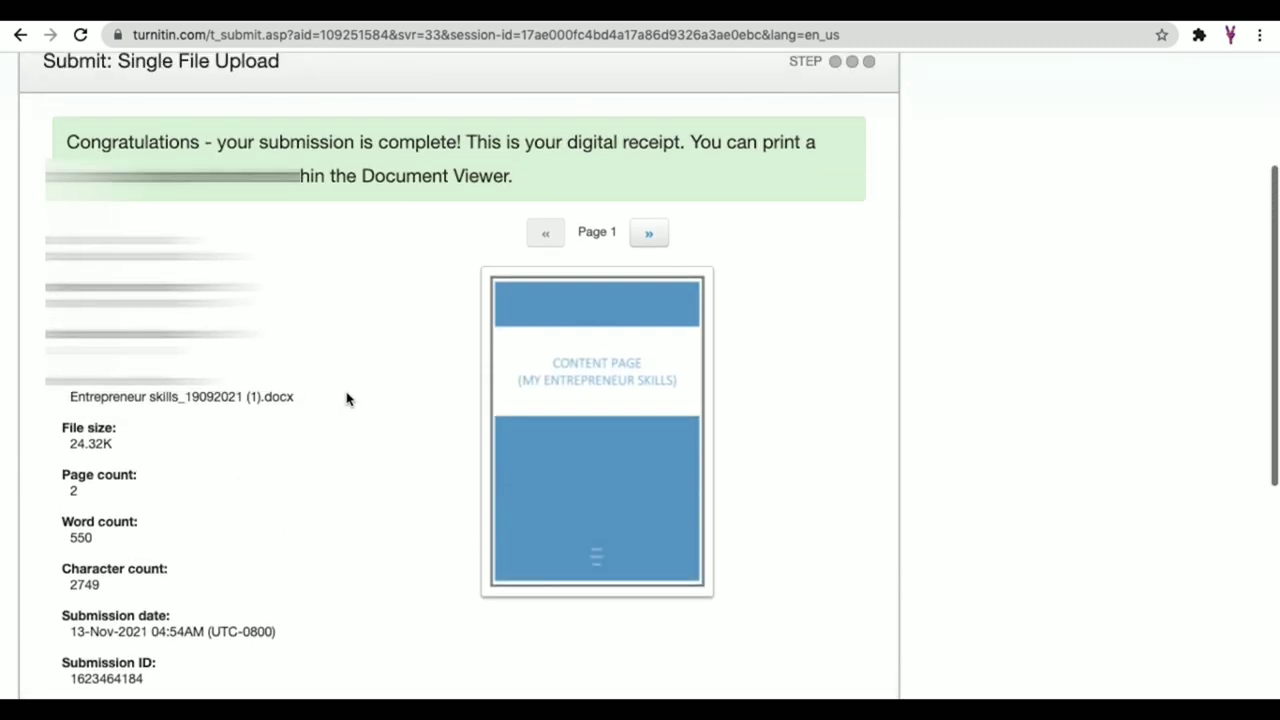
scroll(347, 399, "down", 1)
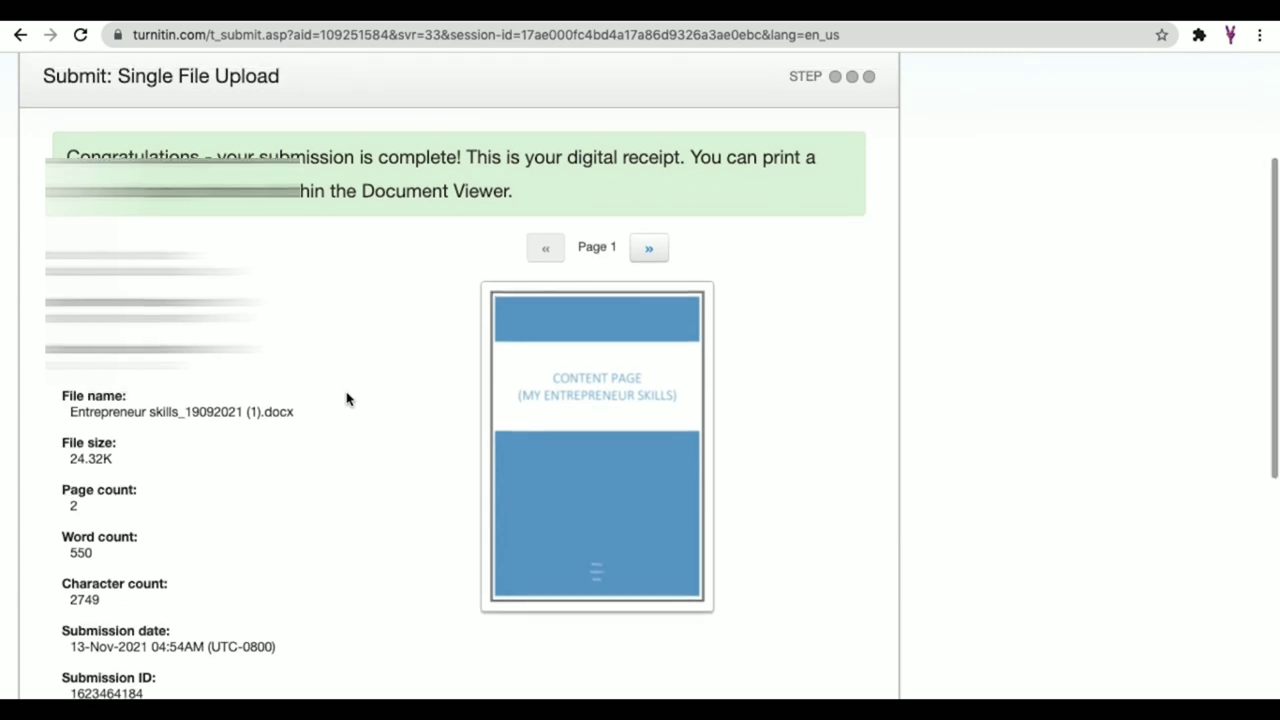
scroll(347, 399, "down", 2)
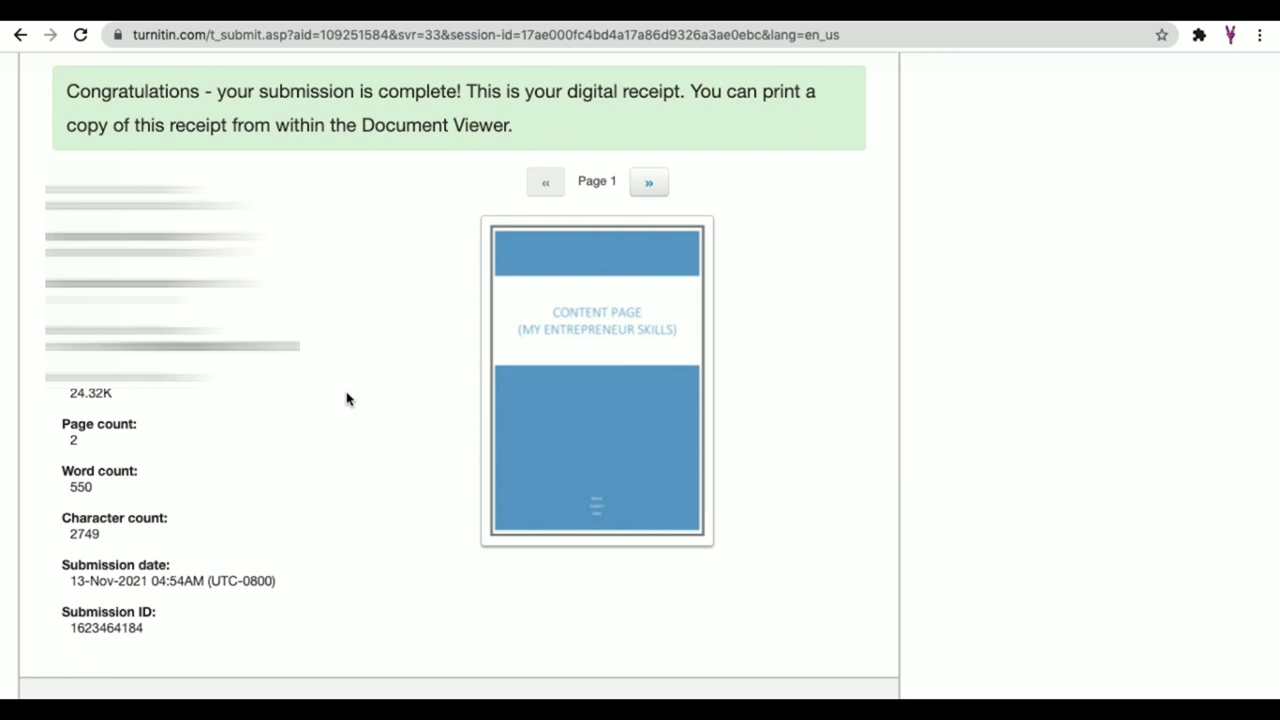
scroll(350, 289, "down", 1)
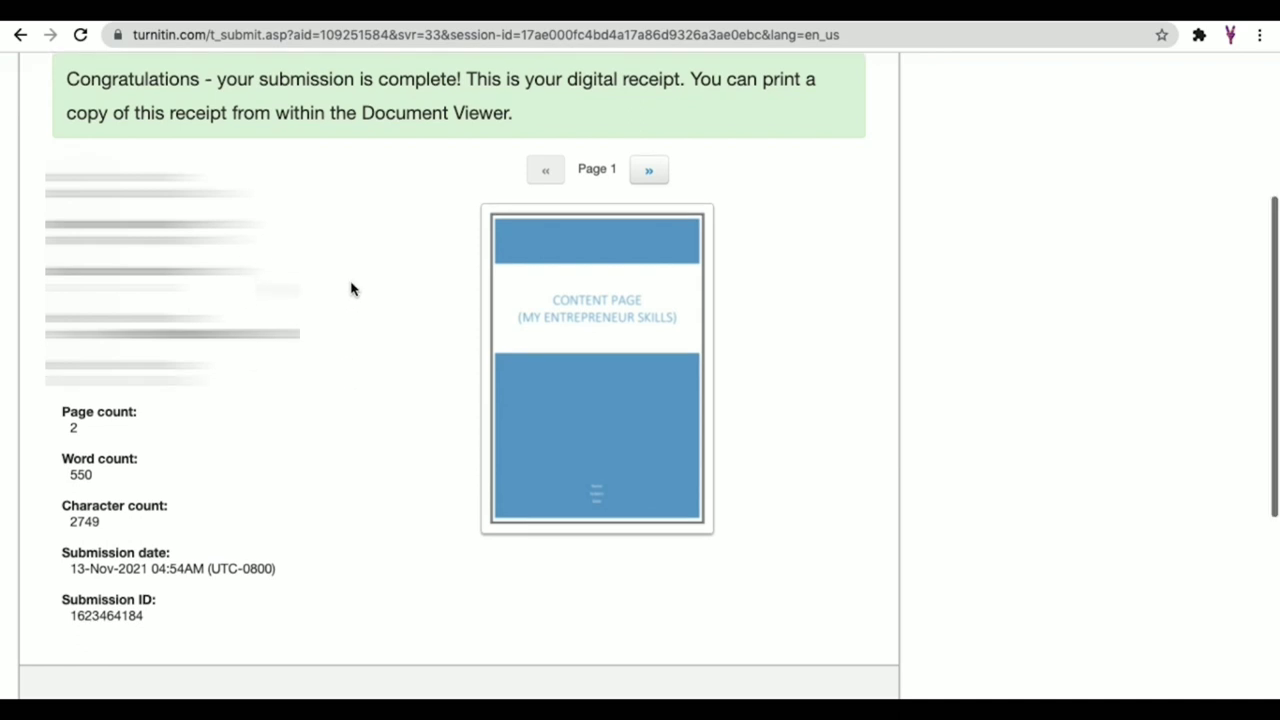
scroll(350, 289, "up", 1)
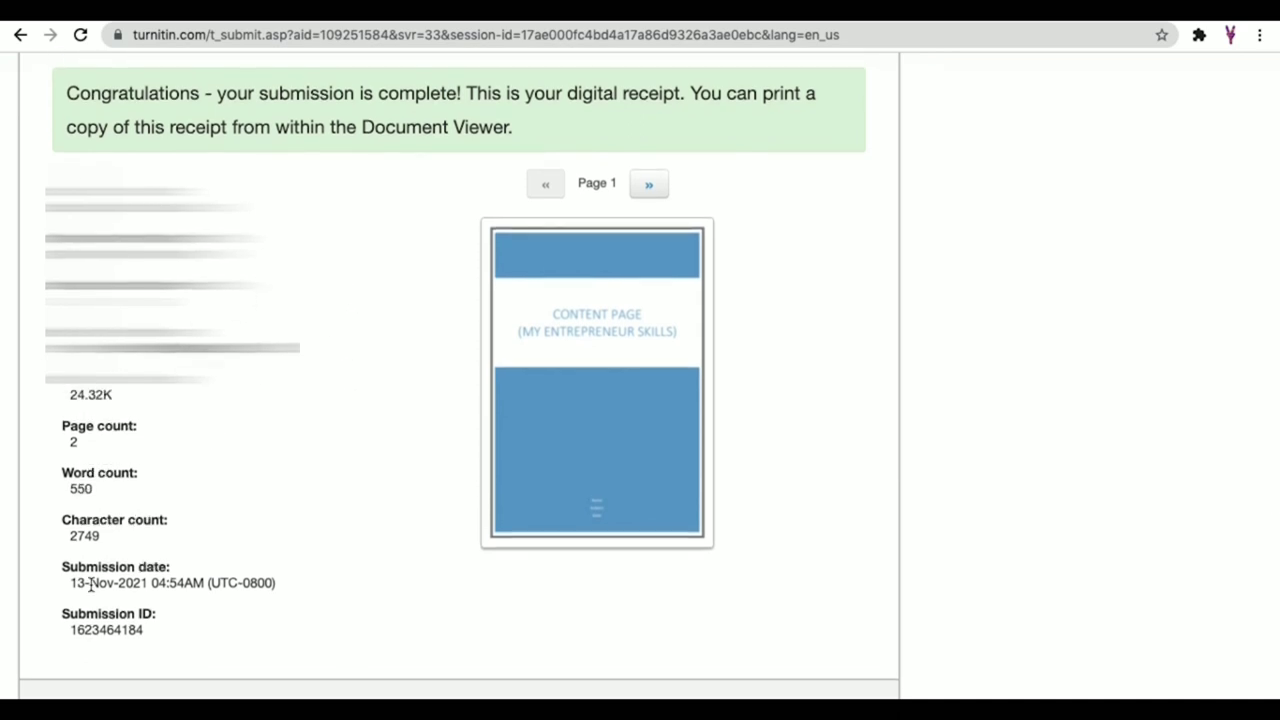
scroll(221, 577, "down", 3)
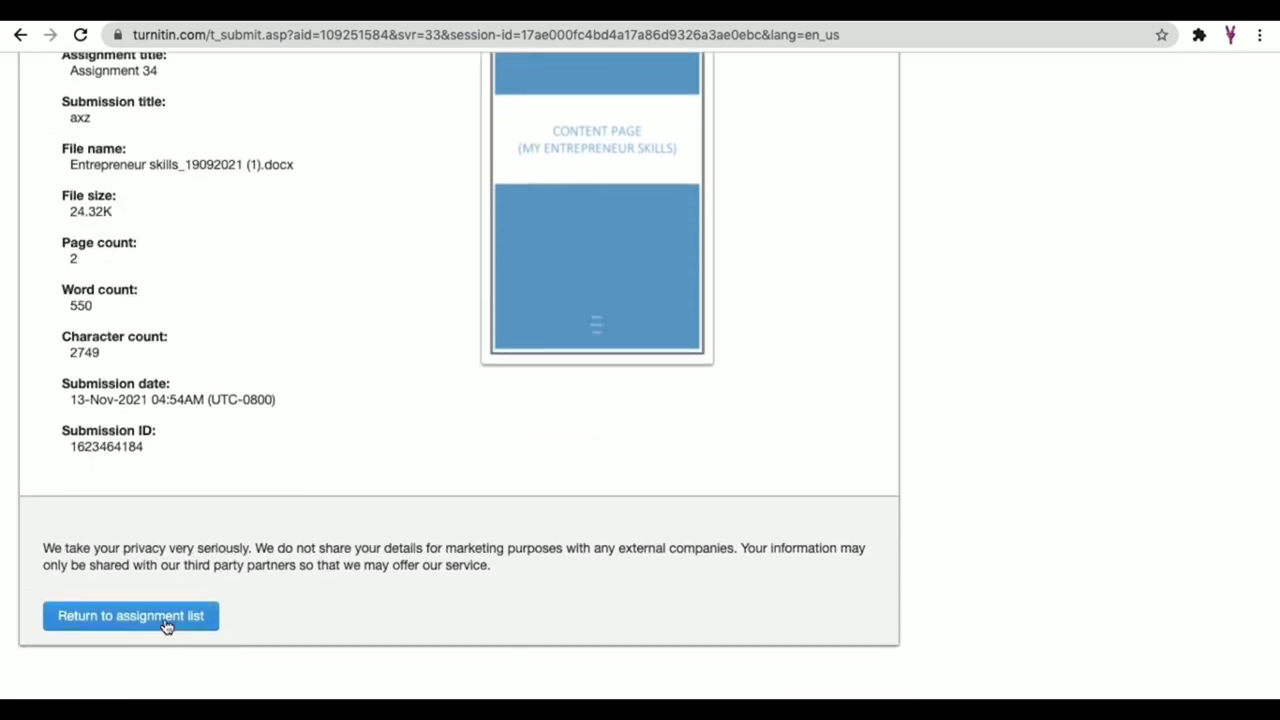
Step: Return to the assignment list and locate Assignment 34's similarity score
left_click(166, 625)
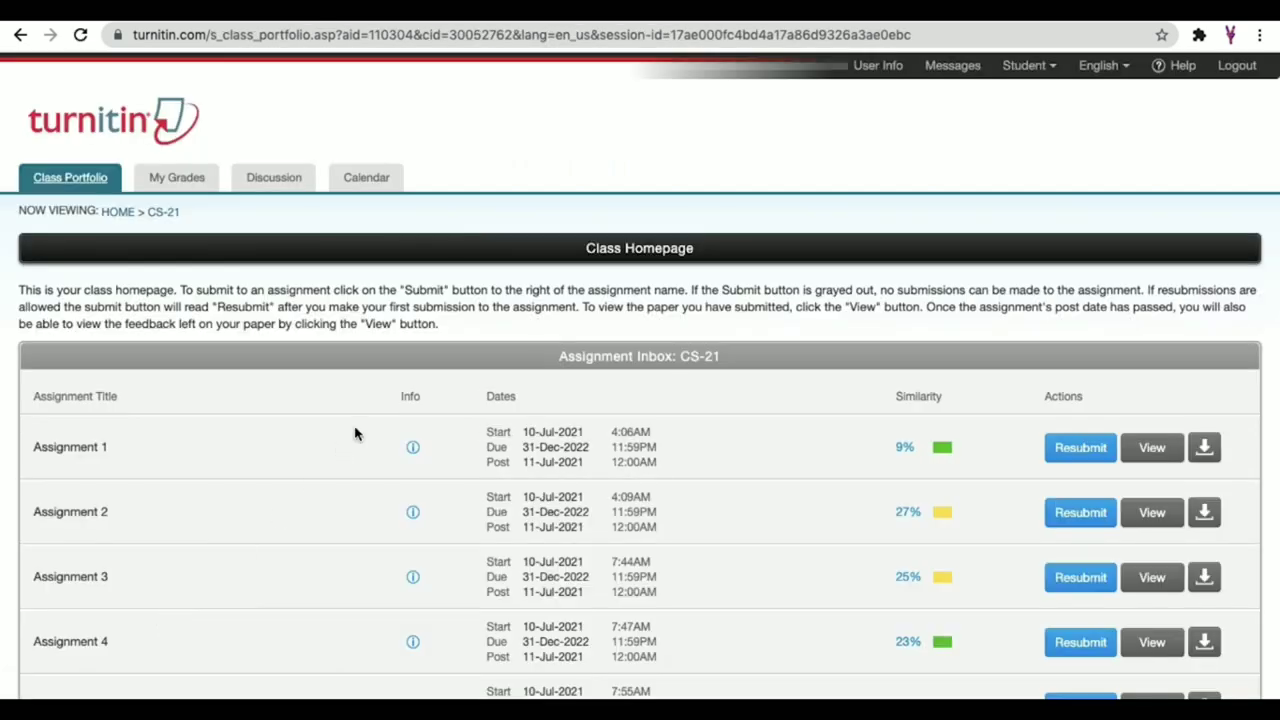
scroll(355, 433, "down", 5)
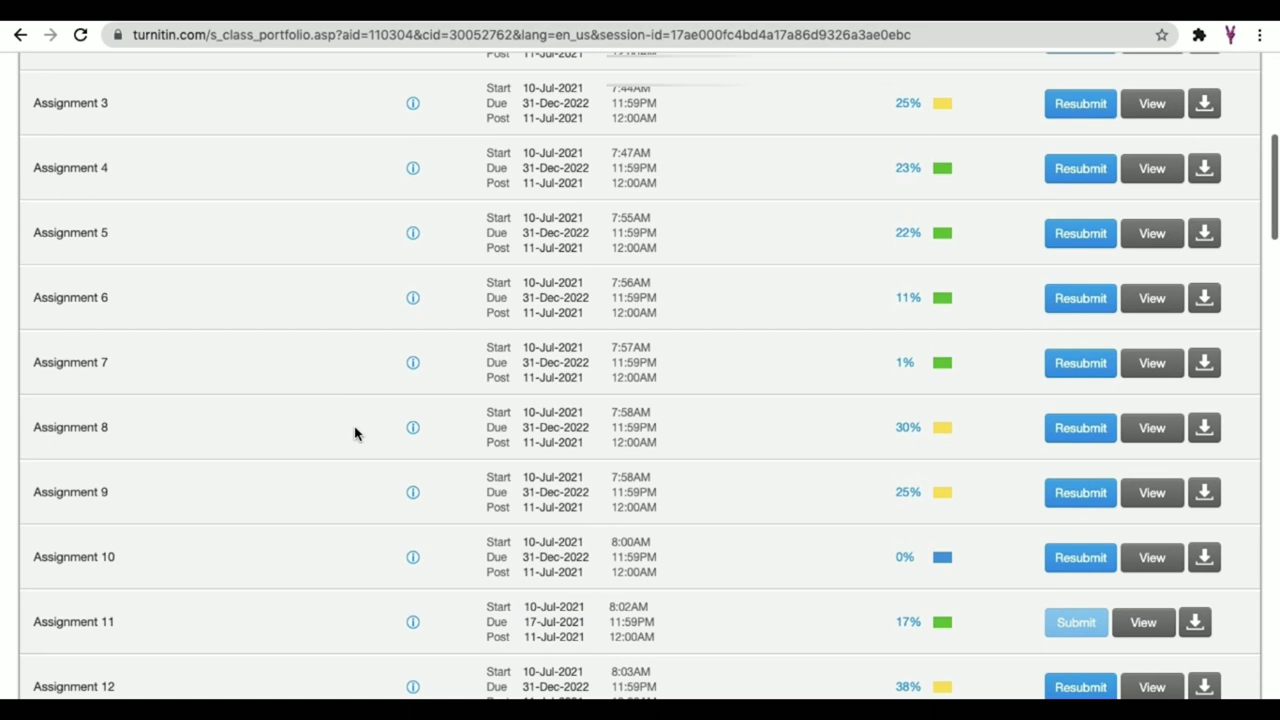
scroll(355, 433, "down", 3)
scroll(355, 433, "down", 2)
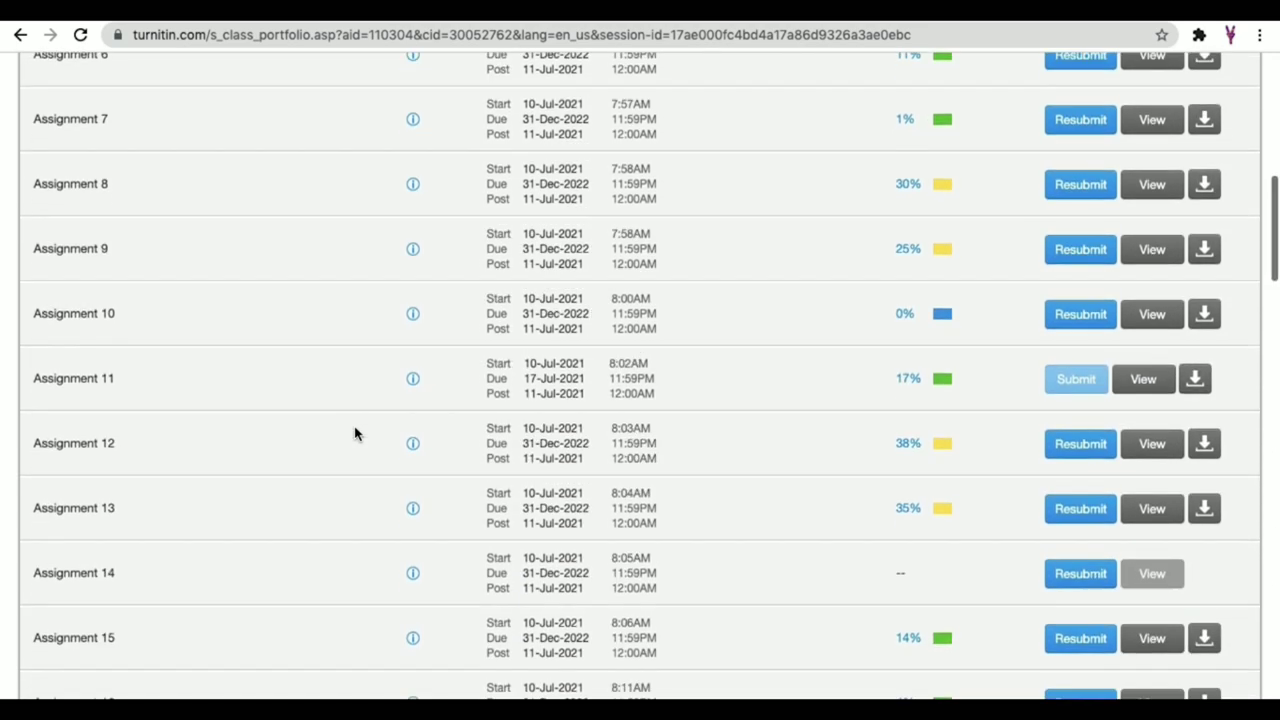
scroll(355, 433, "down", 15)
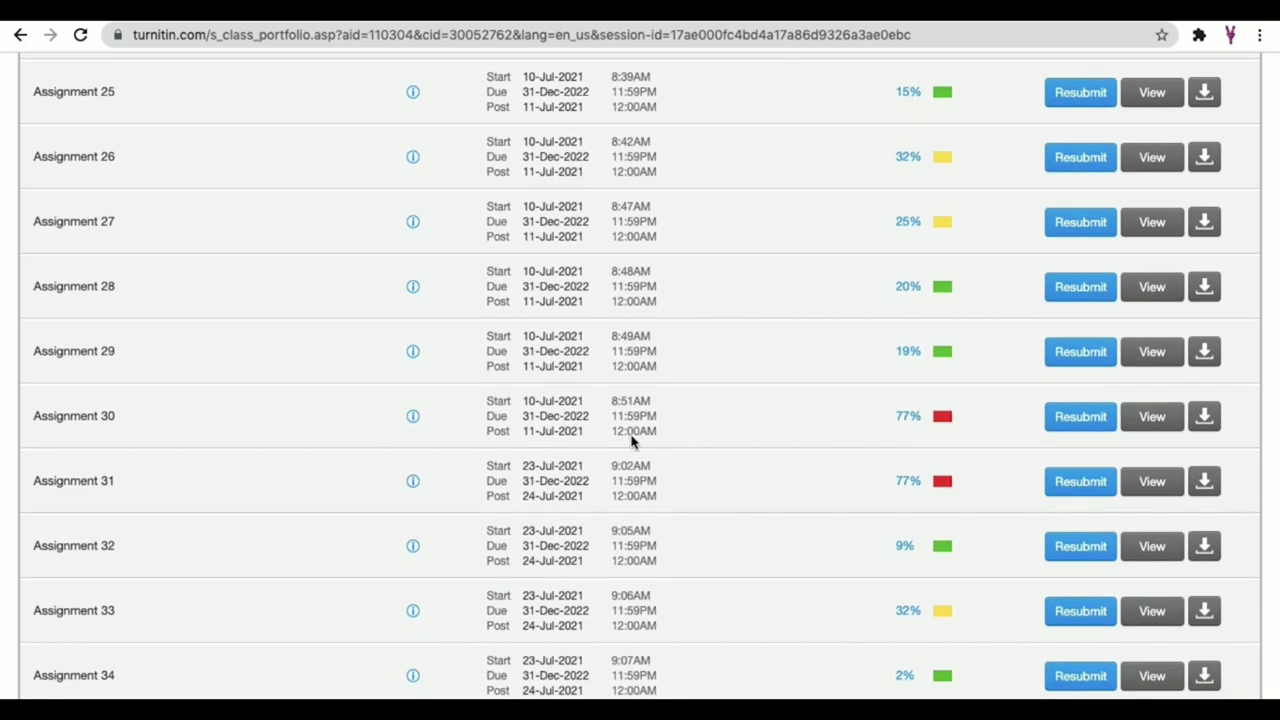
Step: Open Assignment 30's similarity report from the assignment list and examine the highlighted matching passages throughout the document
left_click(907, 420)
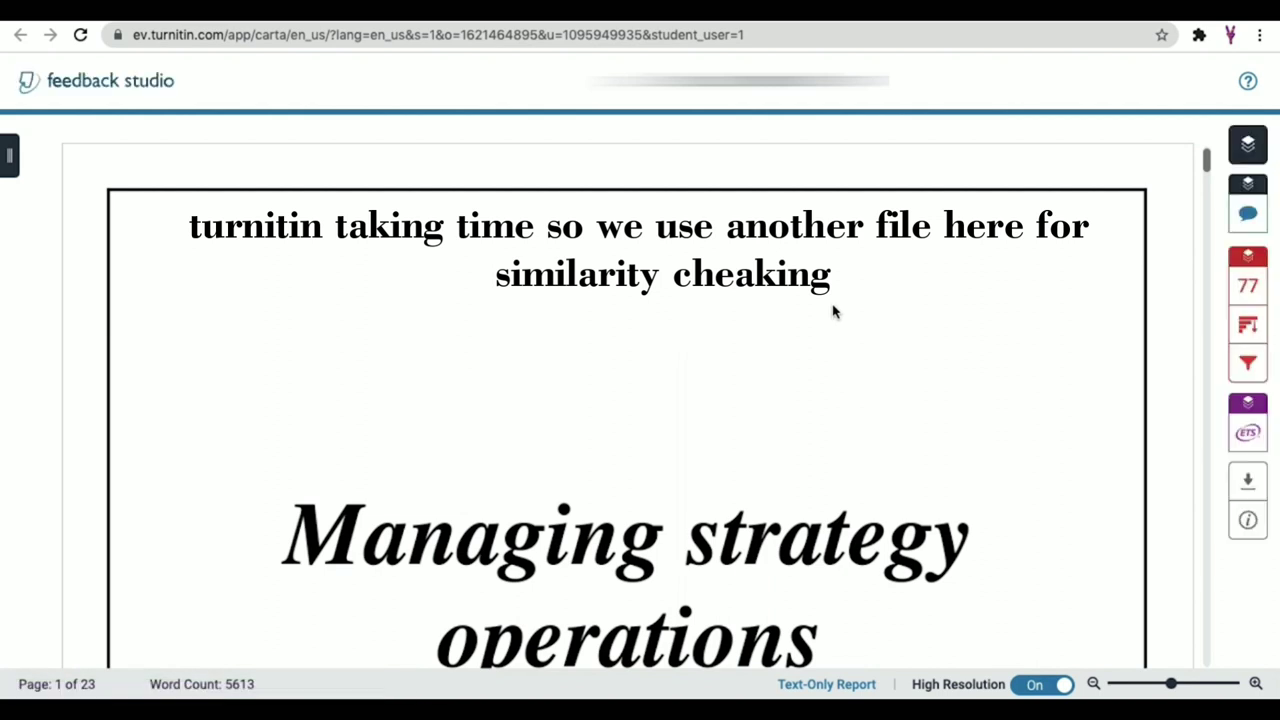
scroll(833, 311, "down", 6)
scroll(833, 311, "down", 10)
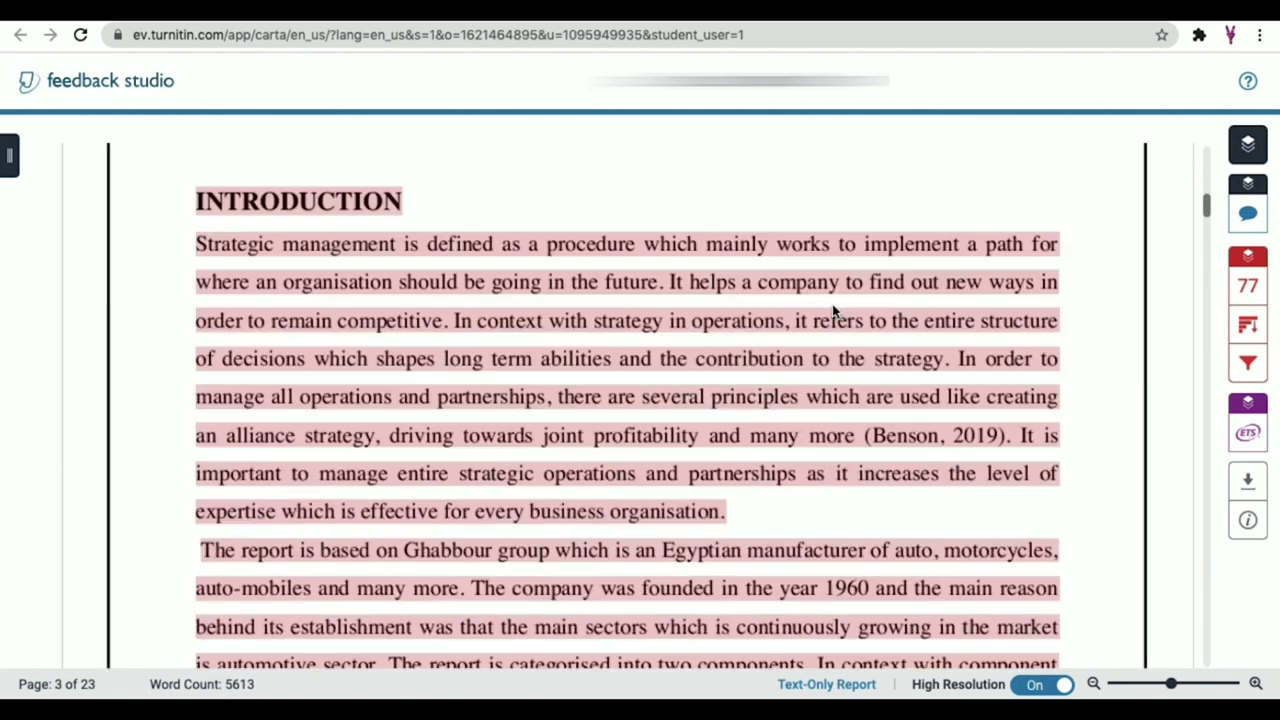
scroll(833, 311, "down", 15)
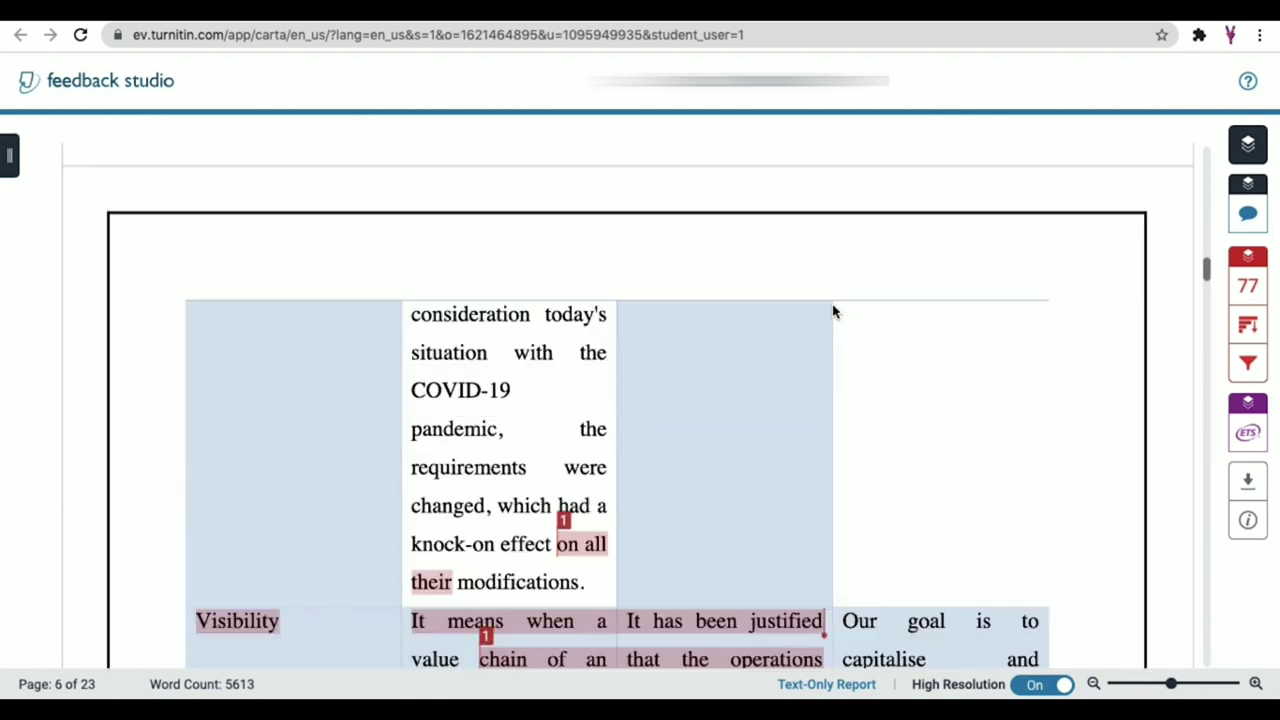
scroll(833, 311, "down", 15)
scroll(833, 311, "down", 15)
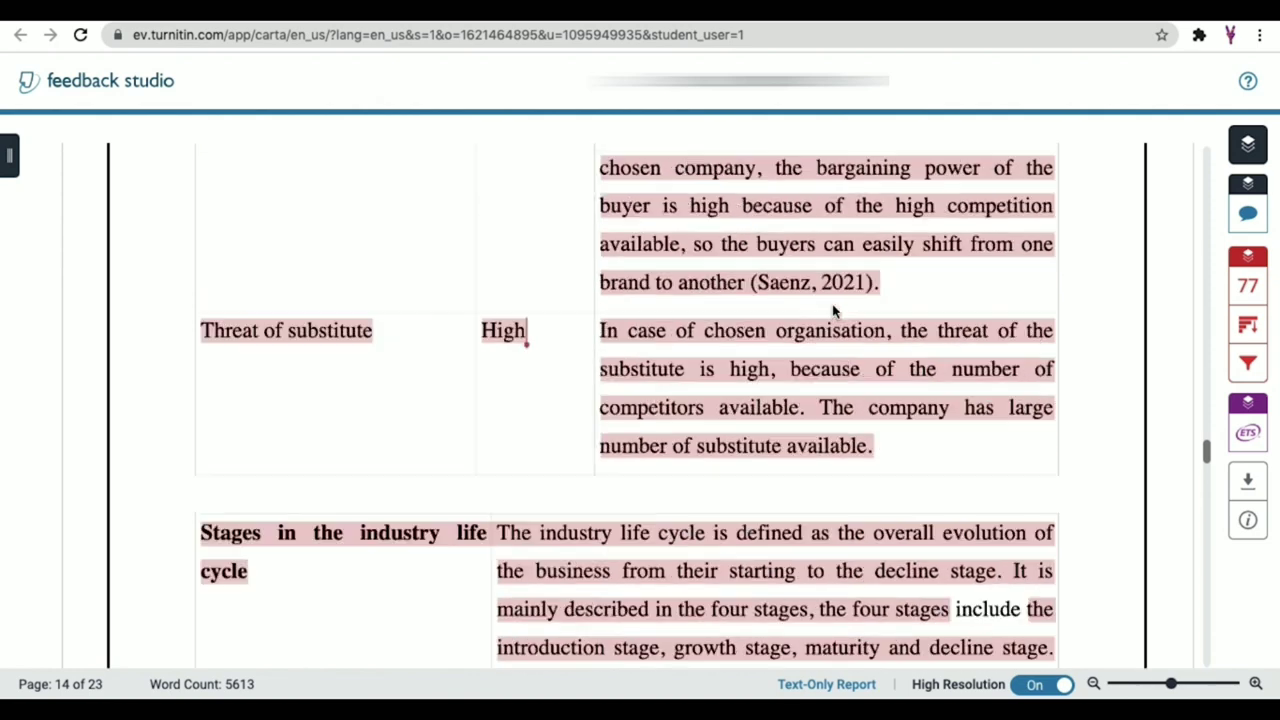
scroll(833, 311, "up", 20)
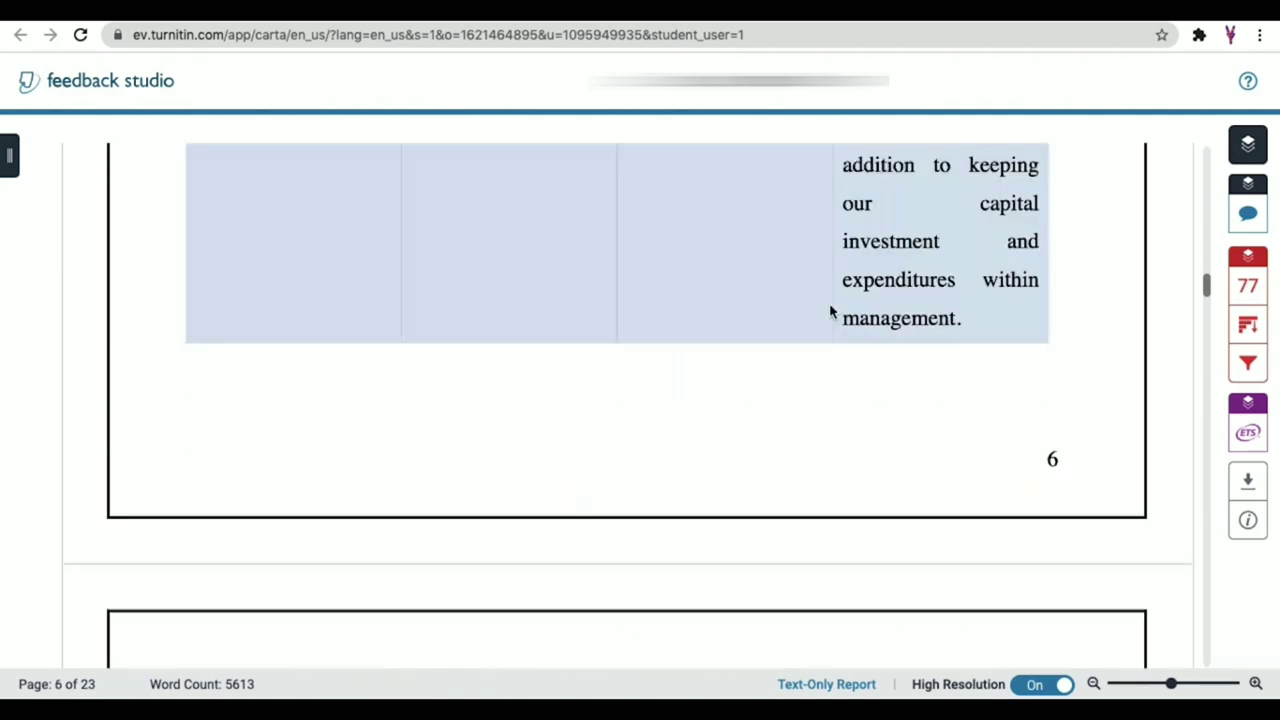
scroll(830, 311, "up", 15)
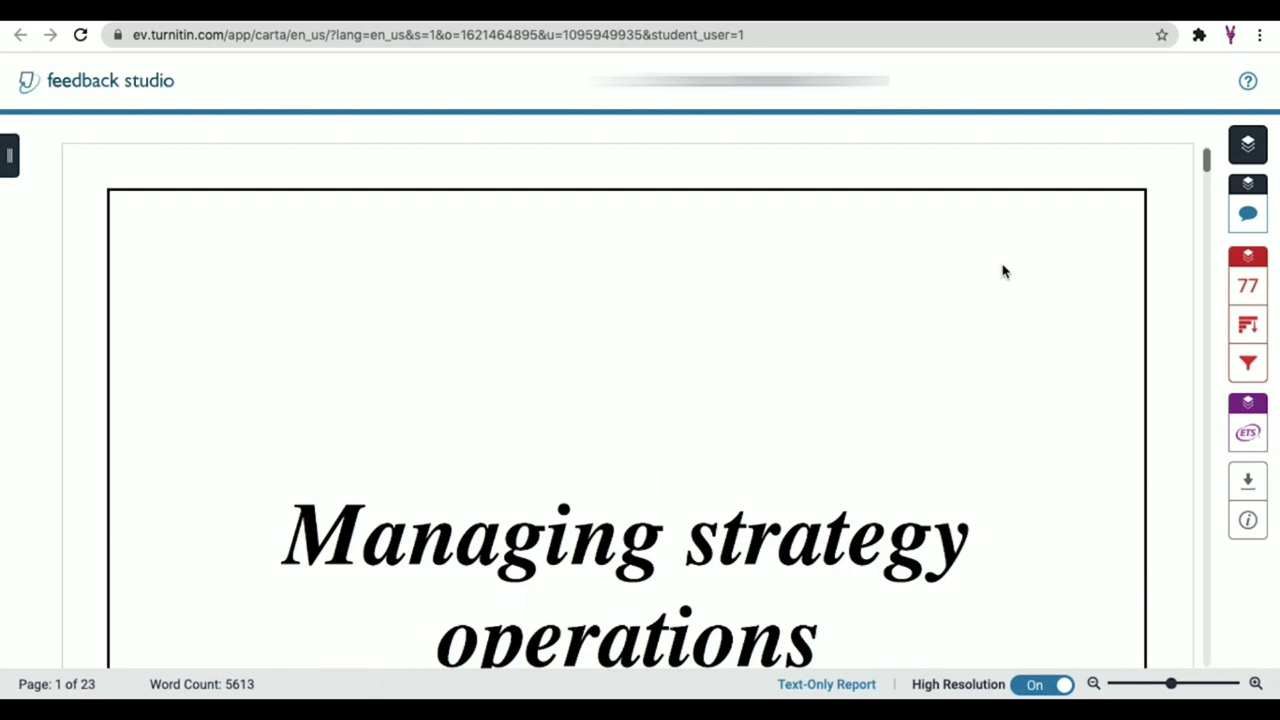
scroll(740, 223, "down", 10)
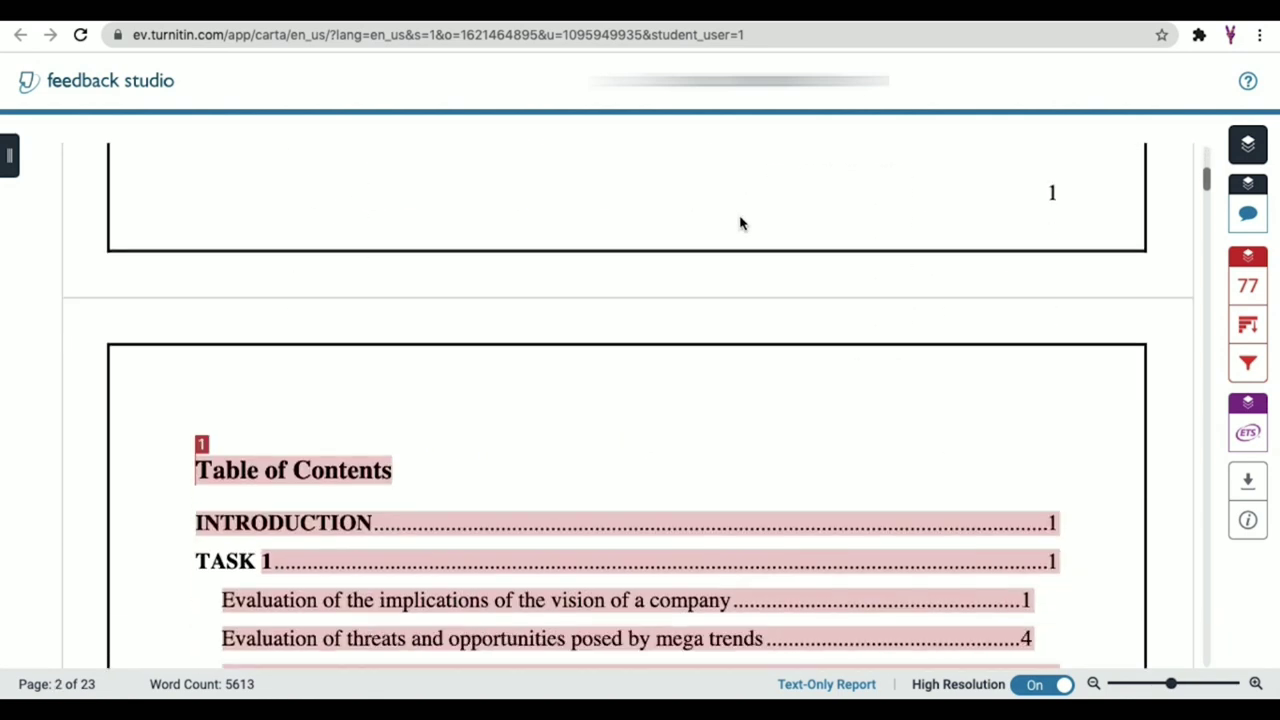
scroll(740, 223, "down", 2)
scroll(740, 223, "up", 10)
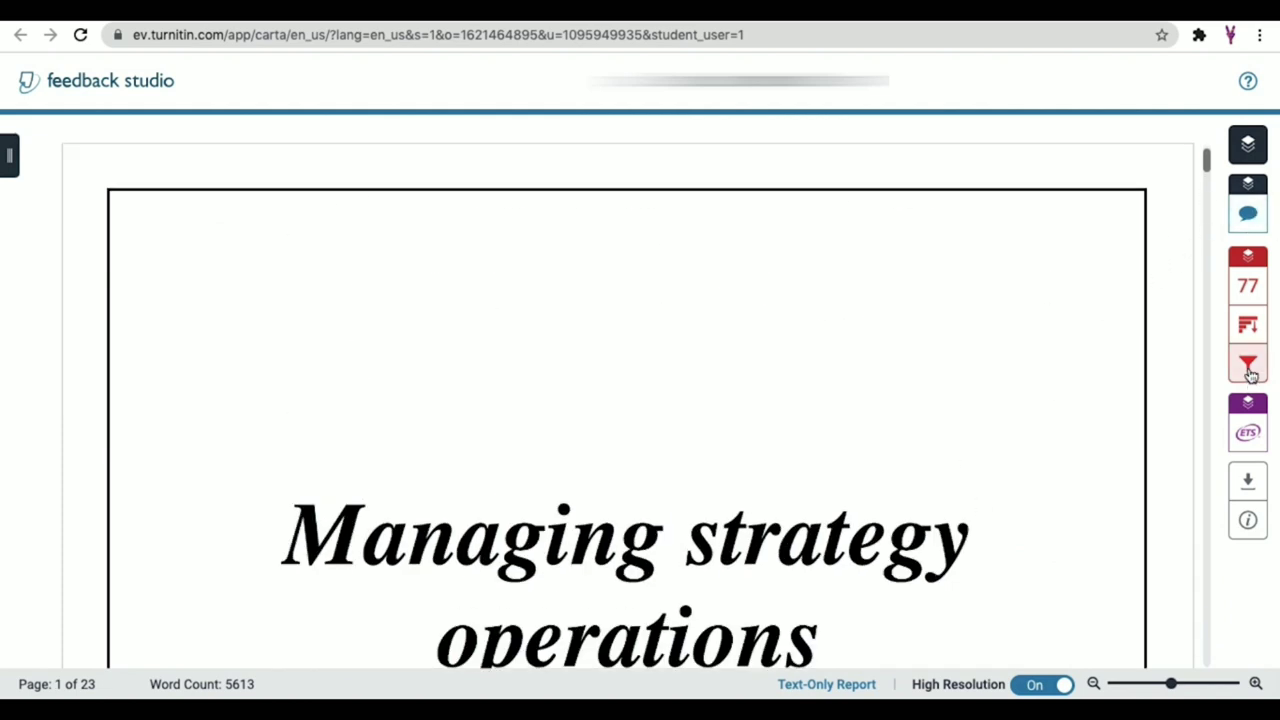
Step: Request downloads of the report's current view and the originally submitted file
left_click(1247, 481)
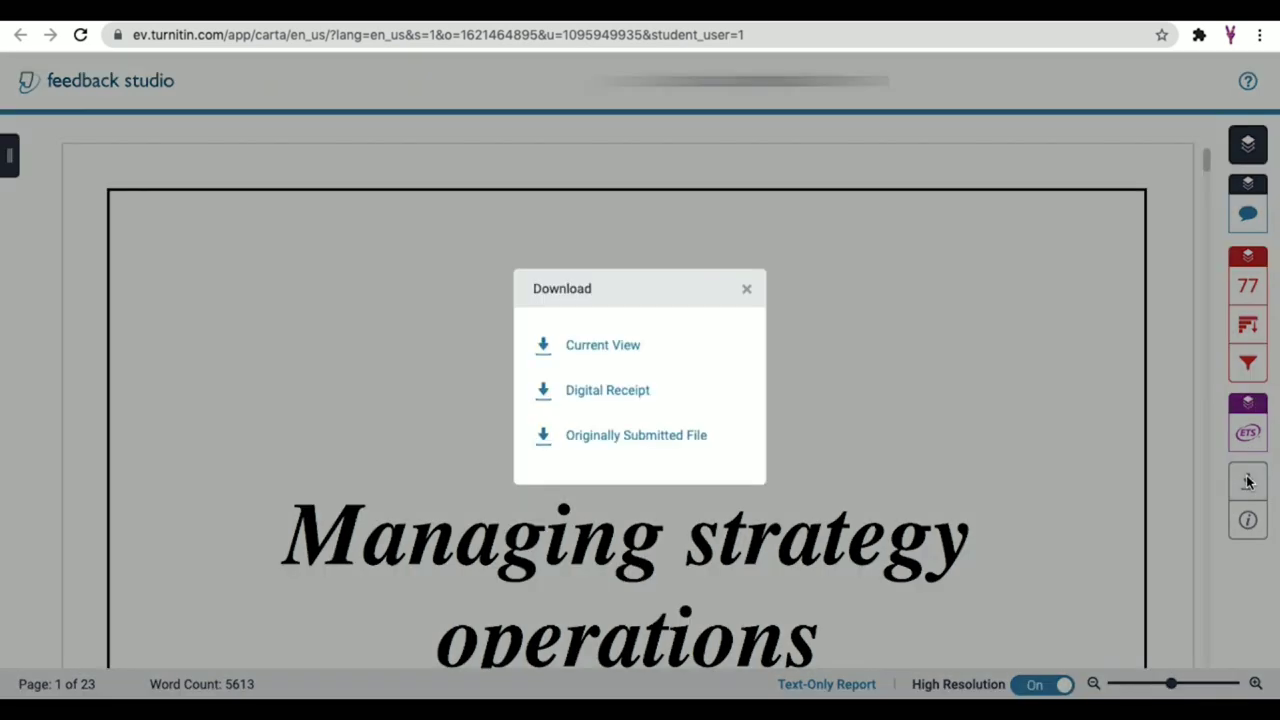
left_click(600, 347)
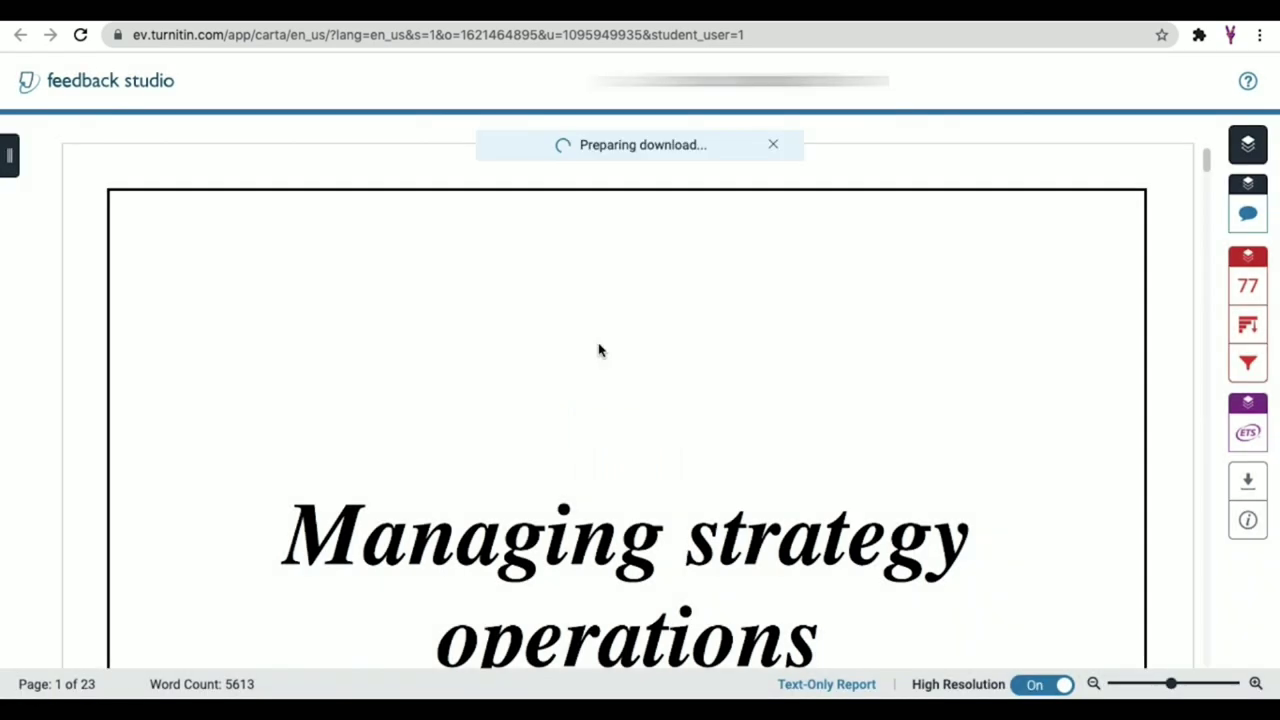
left_click(1249, 485)
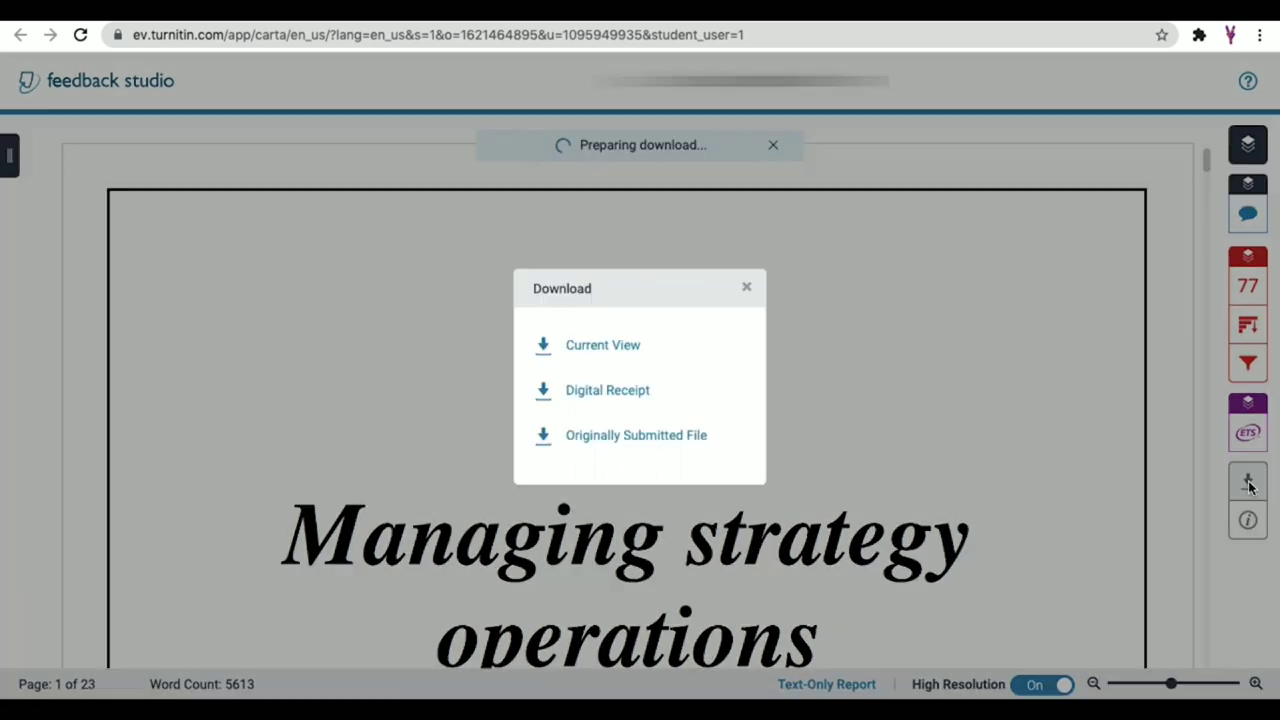
left_click(659, 443)
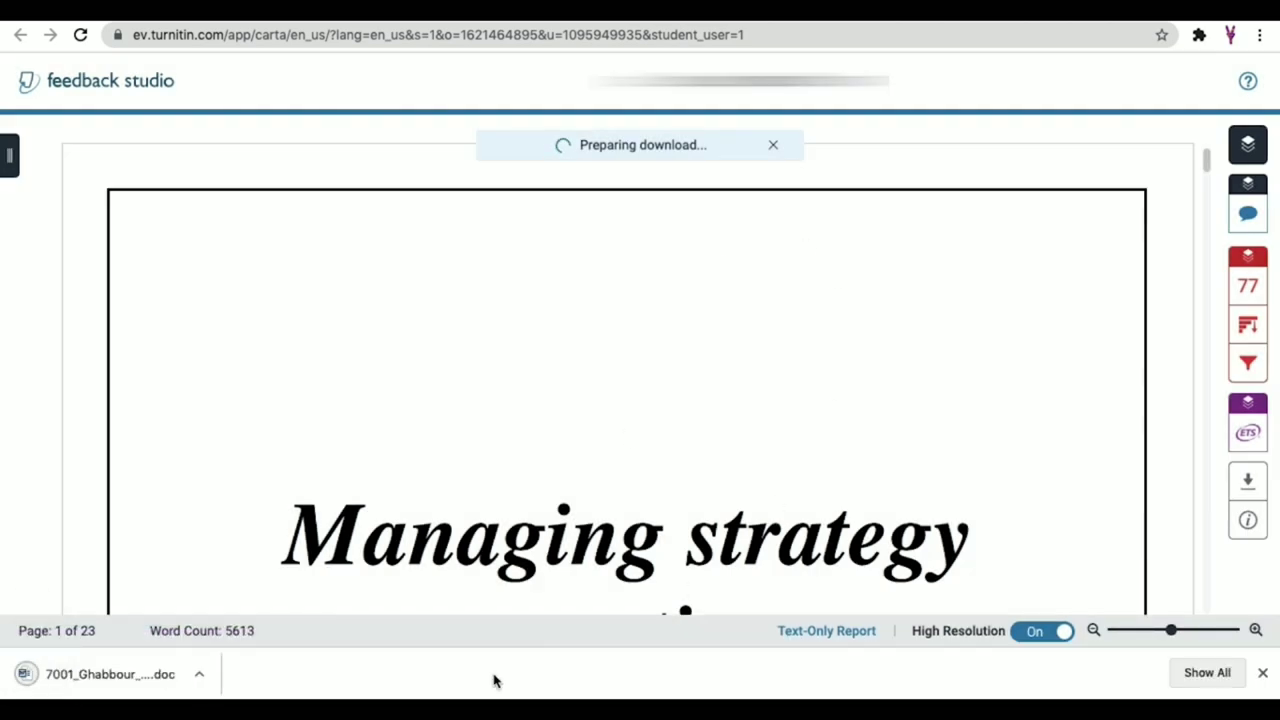
Step: Open the breakdown of matched sources behind the document's similarity score
left_click(1249, 288)
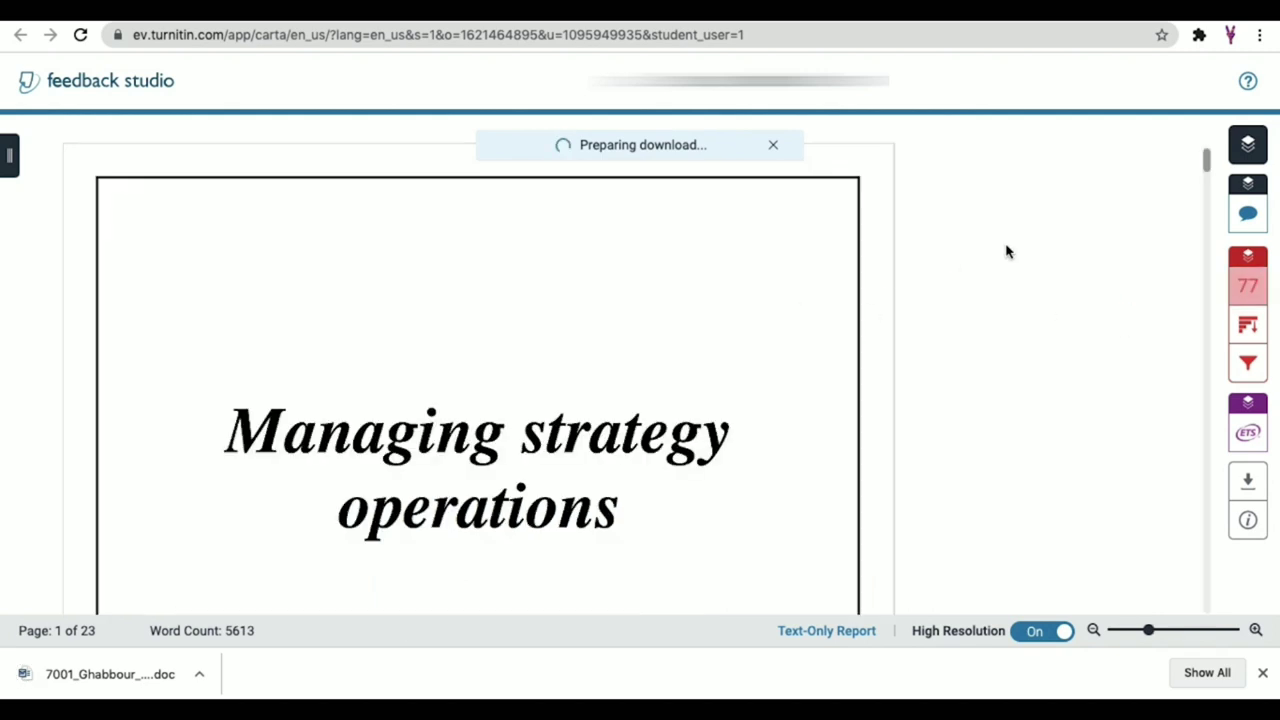